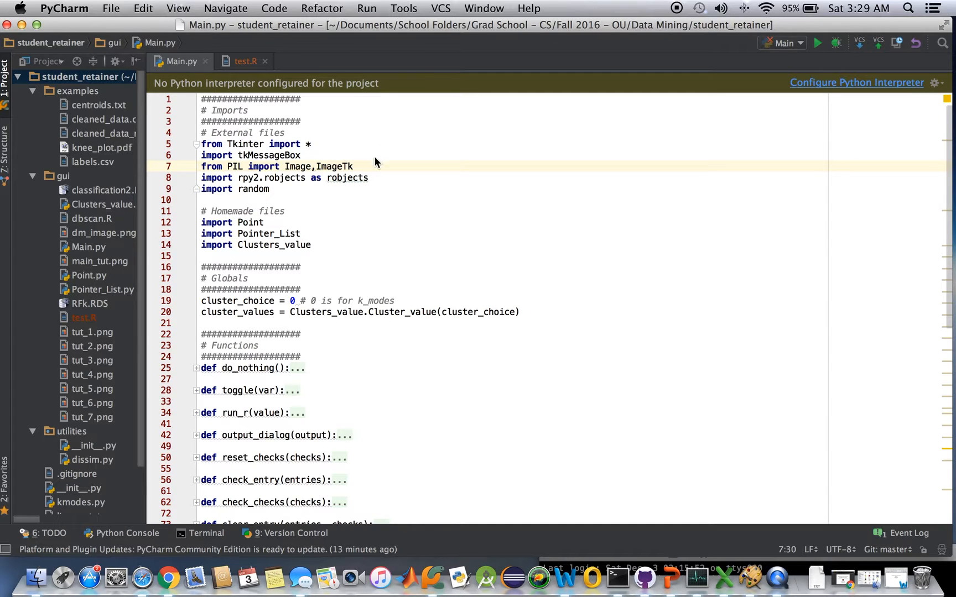
# Step: Review the function definitions in Main.py and the rpy2.robjects import among its external files
pyautogui.scroll(-10, 401, 177)
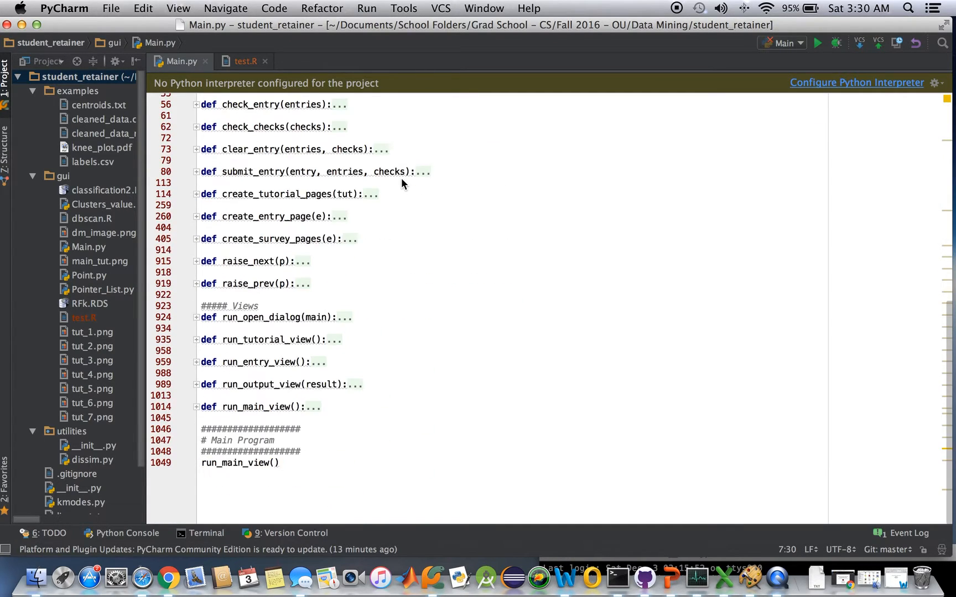
pyautogui.scroll(10, 401, 178)
pyautogui.scroll(-10, 354, 156)
pyautogui.scroll(7, 362, 173)
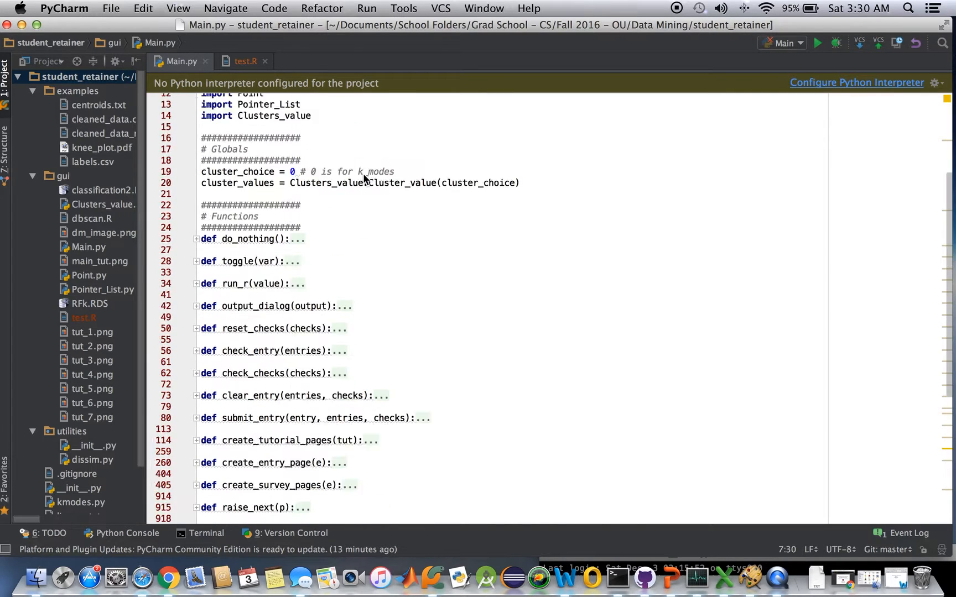
pyautogui.scroll(2, 363, 173)
pyautogui.moveTo(238, 178); pyautogui.dragTo(258, 182)
pyautogui.click(268, 182)
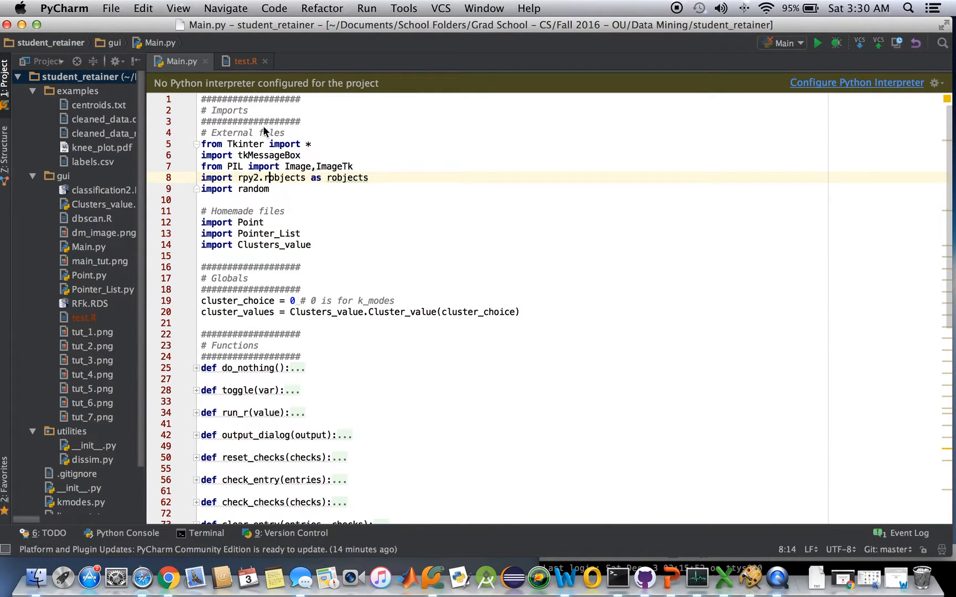
# Step: Open test.R and examine its predict function, from the value argument through the variable assignments to the returned prediction
pyautogui.click(245, 62)
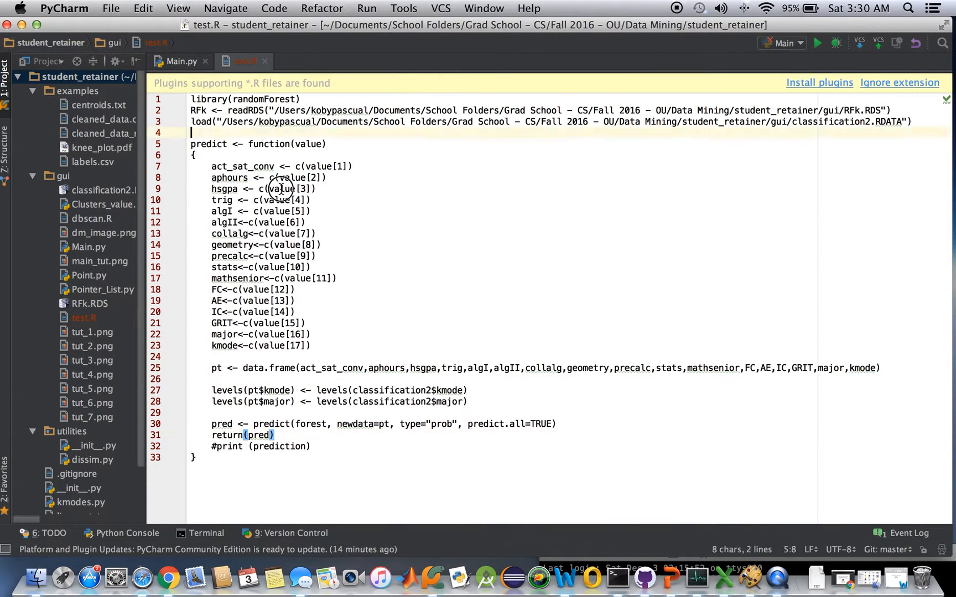
pyautogui.moveTo(321, 132); pyautogui.dragTo(441, 435)
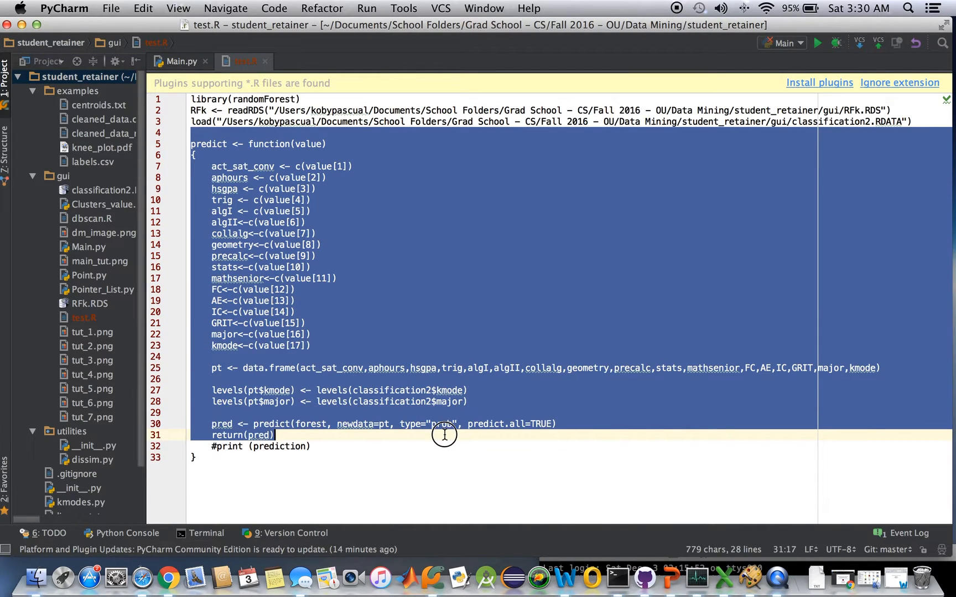
pyautogui.click(398, 245)
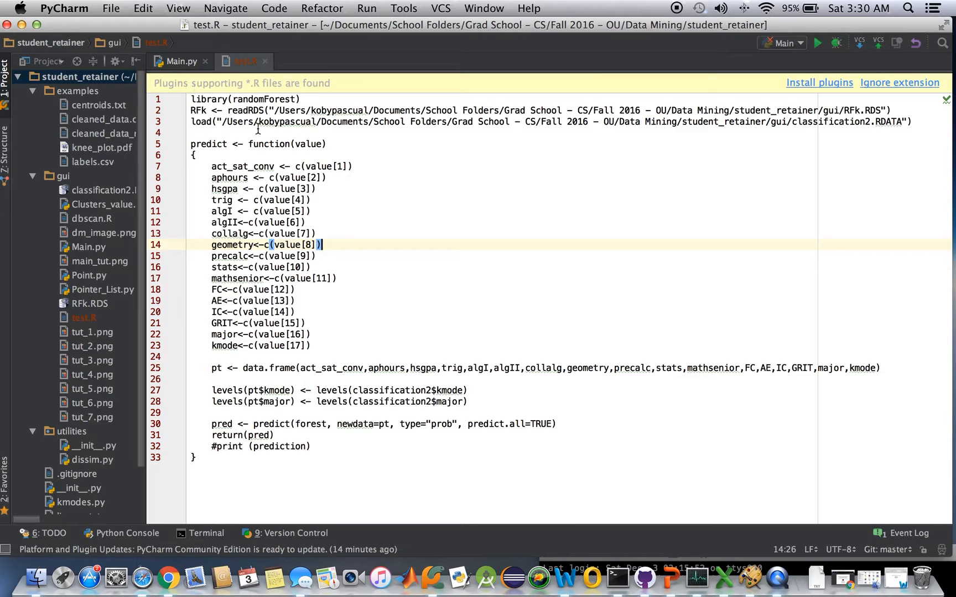
pyautogui.moveTo(336, 144); pyautogui.dragTo(264, 144)
pyautogui.moveTo(263, 144); pyautogui.dragTo(362, 337)
pyautogui.moveTo(273, 436); pyautogui.dragTo(238, 436)
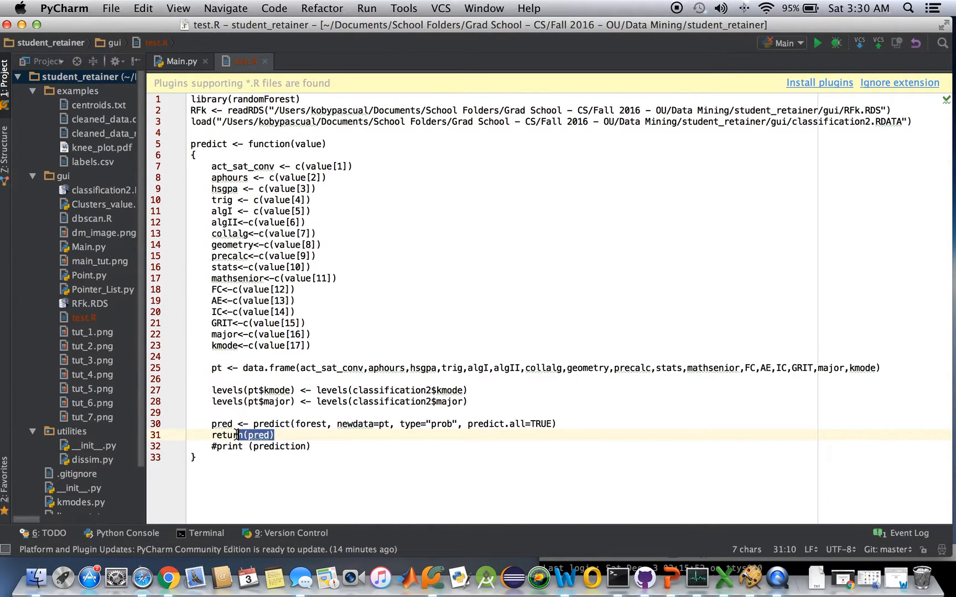
# Step: Minimize the code editor, launch Classifier from the desktop, minimize its terminal window and dismiss the welcome message
pyautogui.moveTo(50, 26); pyautogui.dragTo(55, 26)
pyautogui.click(26, 25)
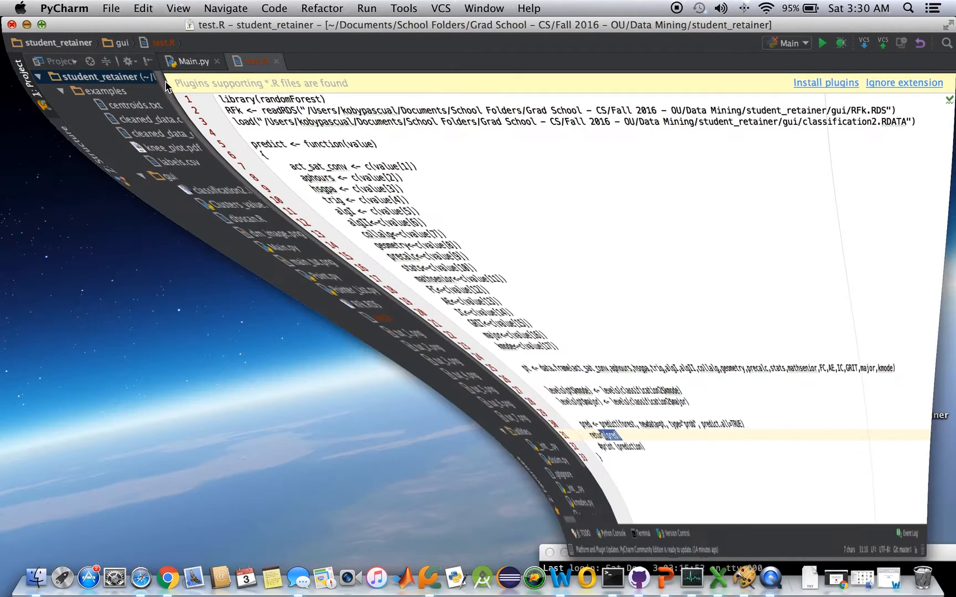
pyautogui.doubleClick(916, 296)
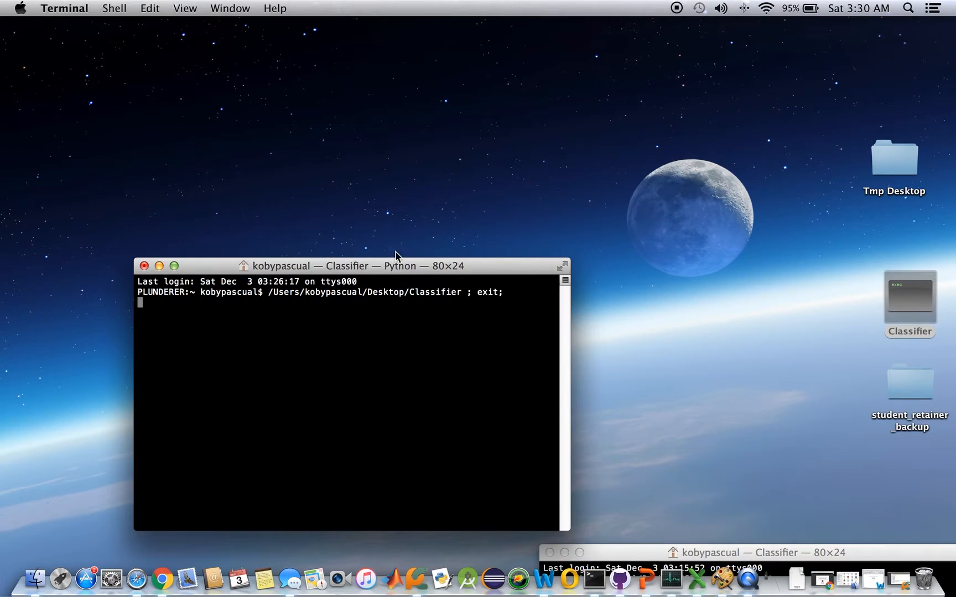
pyautogui.click(158, 266)
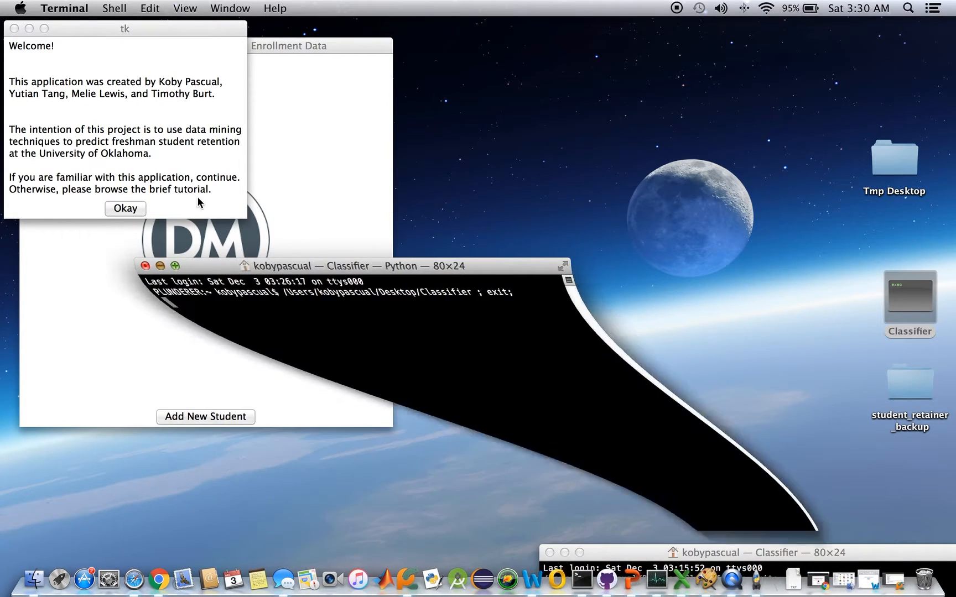
pyautogui.moveTo(184, 31); pyautogui.dragTo(268, 69)
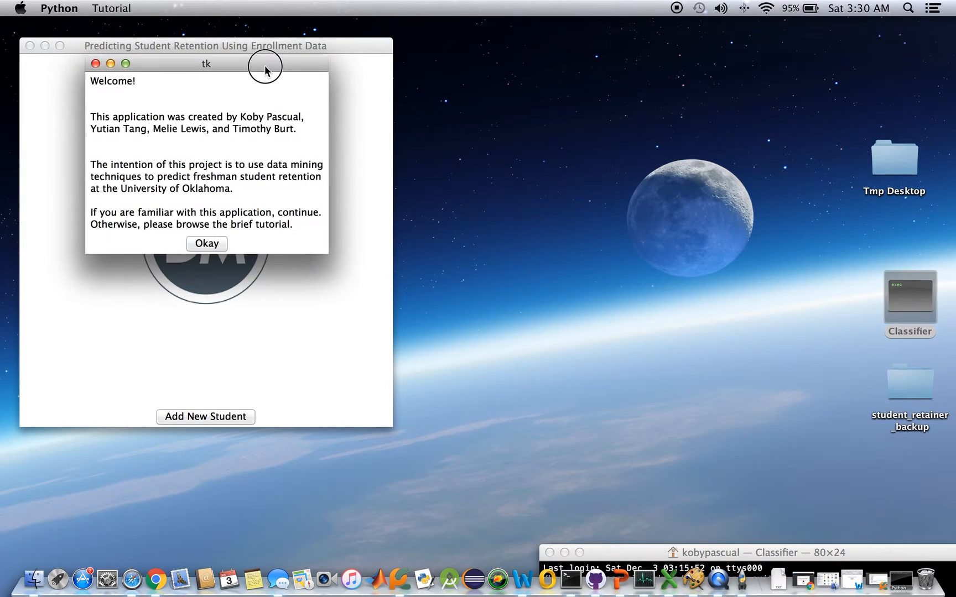
pyautogui.click(221, 247)
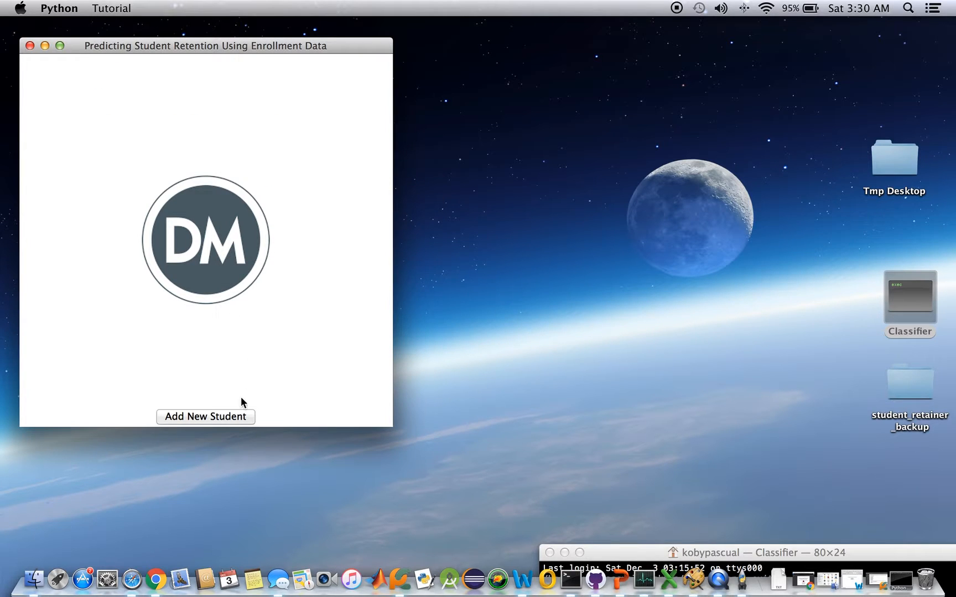
# Step: Start the tutorial and read its pages on adding a new student, filling out the data fields and invalid entries
pyautogui.click(117, 8)
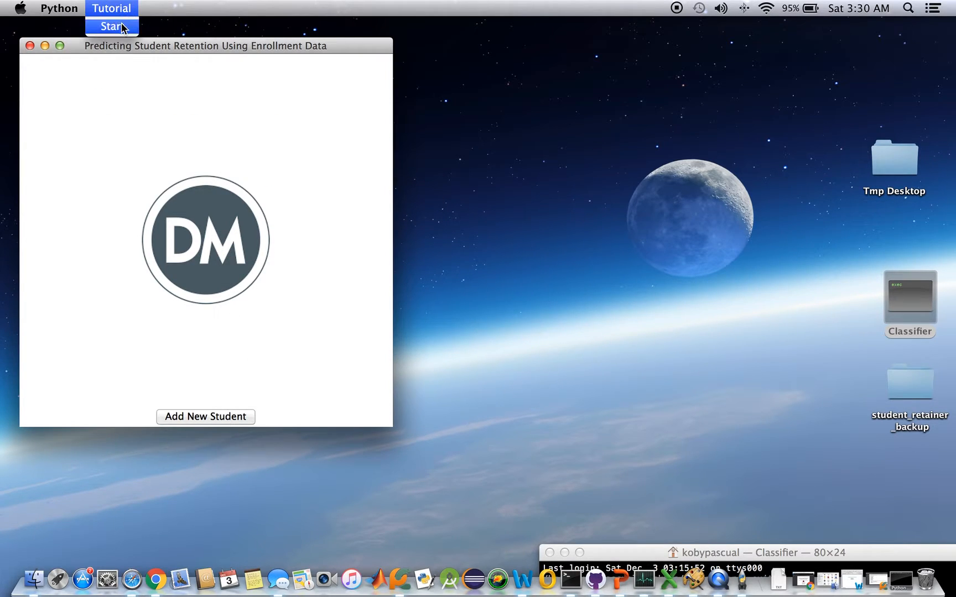
pyautogui.click(123, 26)
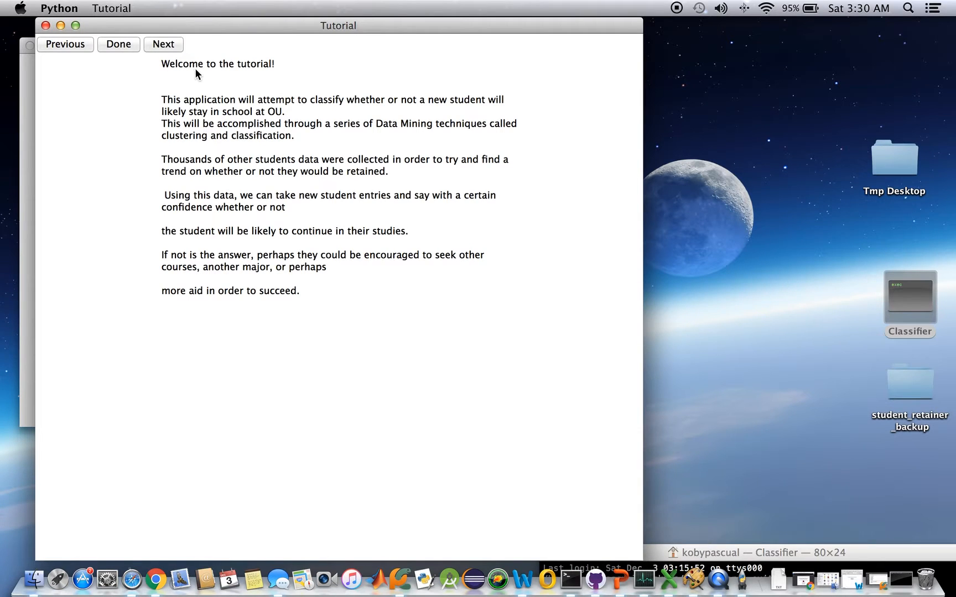
pyautogui.click(175, 46)
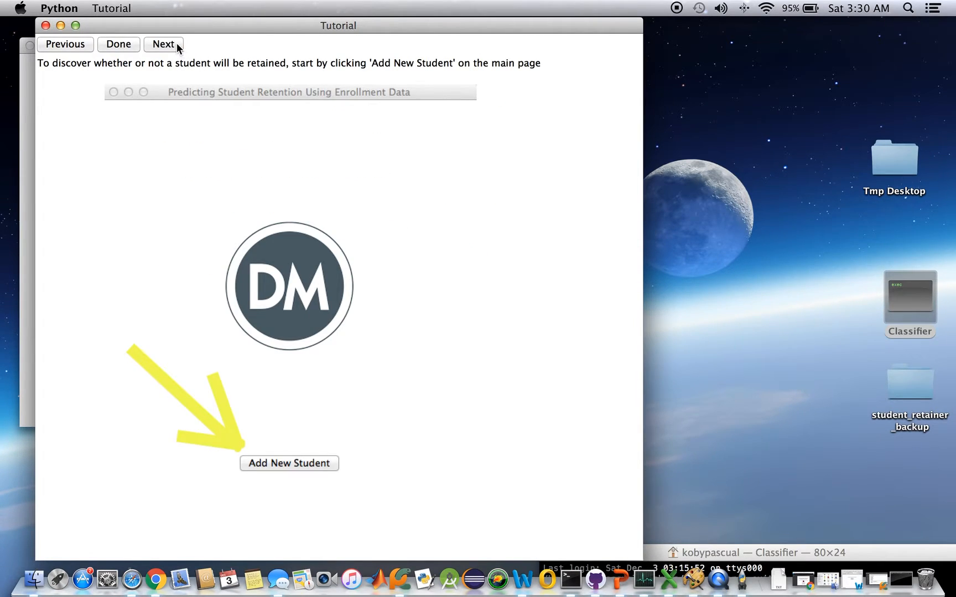
pyautogui.click(175, 46)
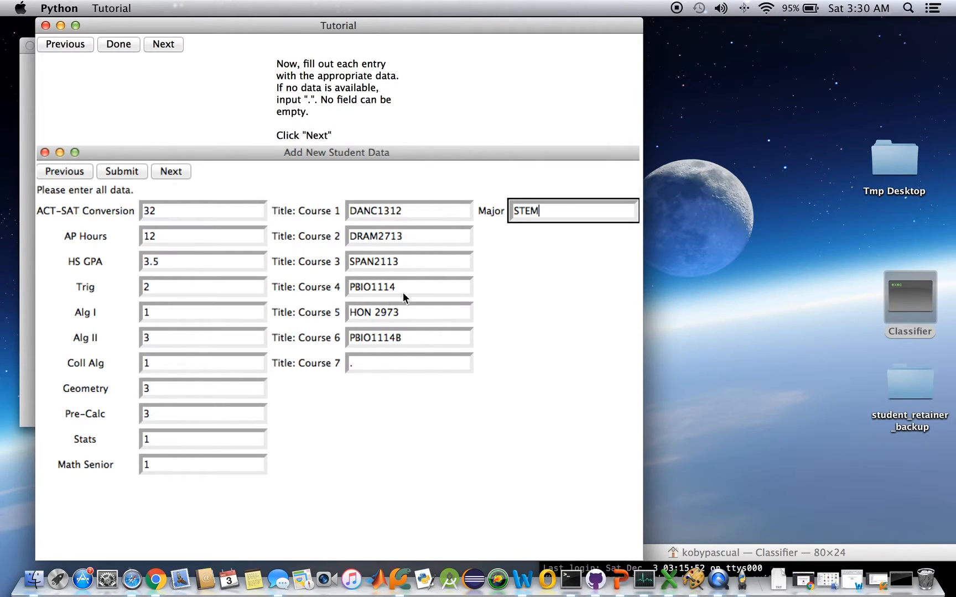
pyautogui.click(171, 43)
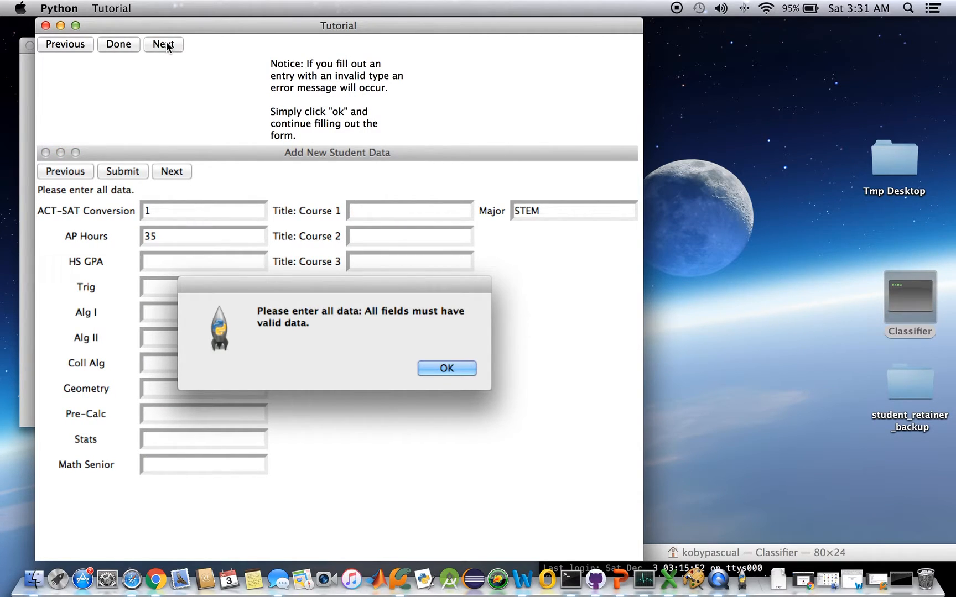
# Step: Read the tutorial pages on completing the four surveys, the checkbox error notices and submitting the finished form
pyautogui.click(166, 42)
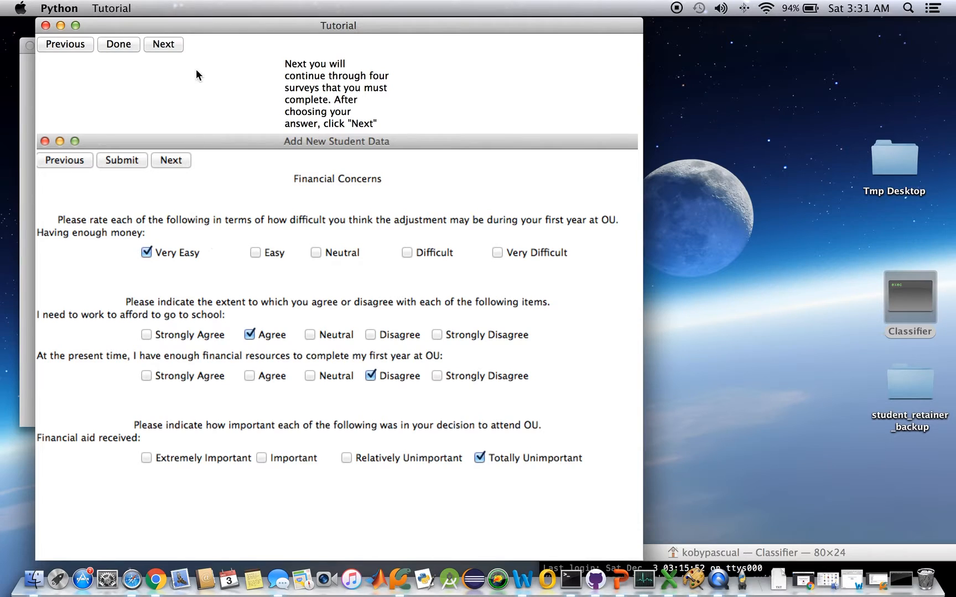
pyautogui.click(171, 45)
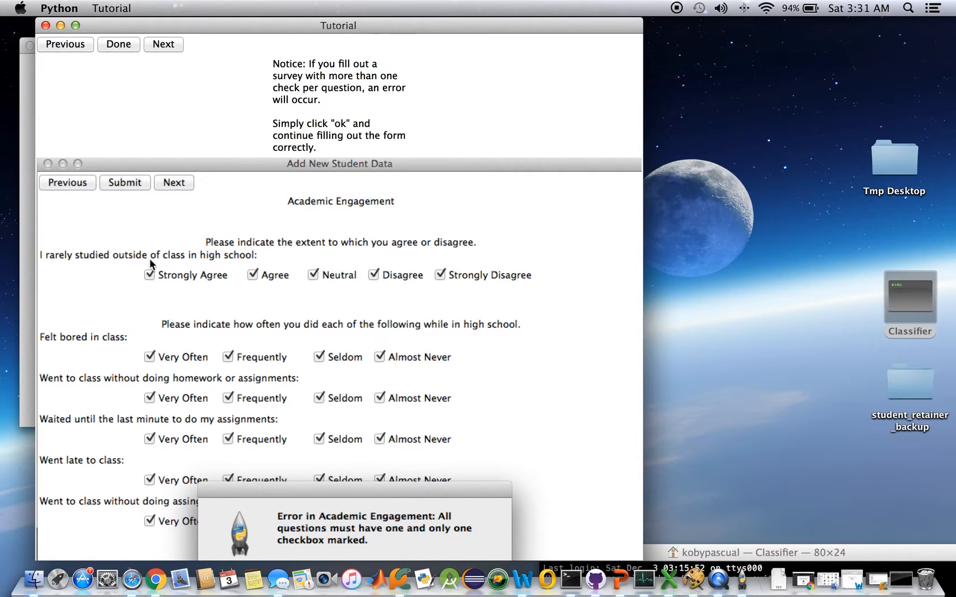
pyautogui.click(168, 51)
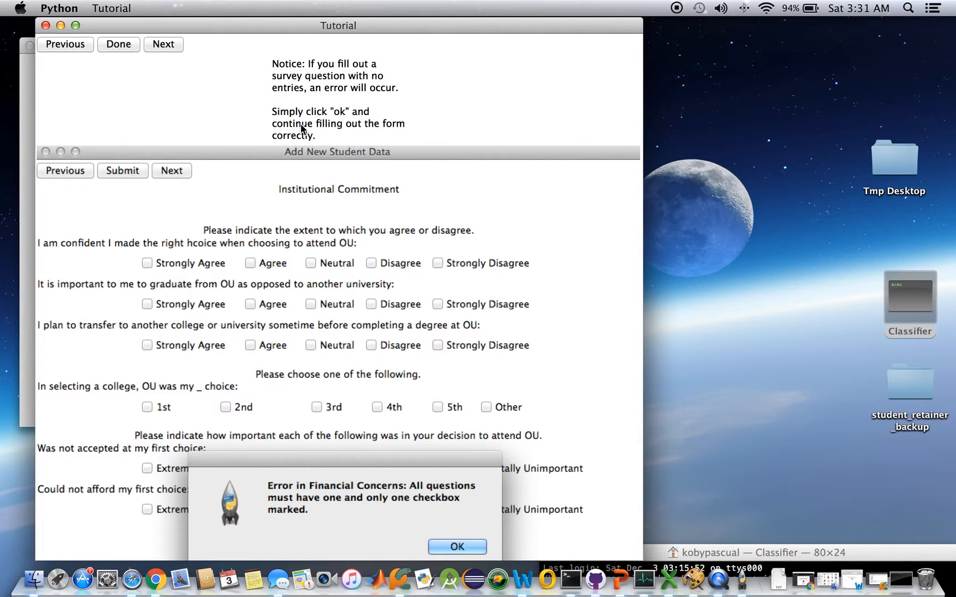
pyautogui.click(172, 44)
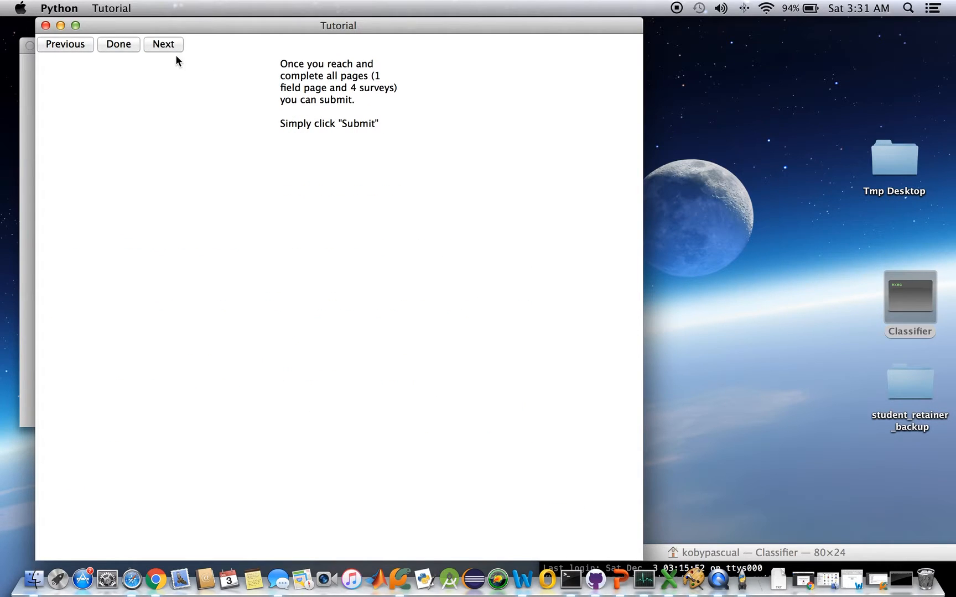
pyautogui.click(82, 44)
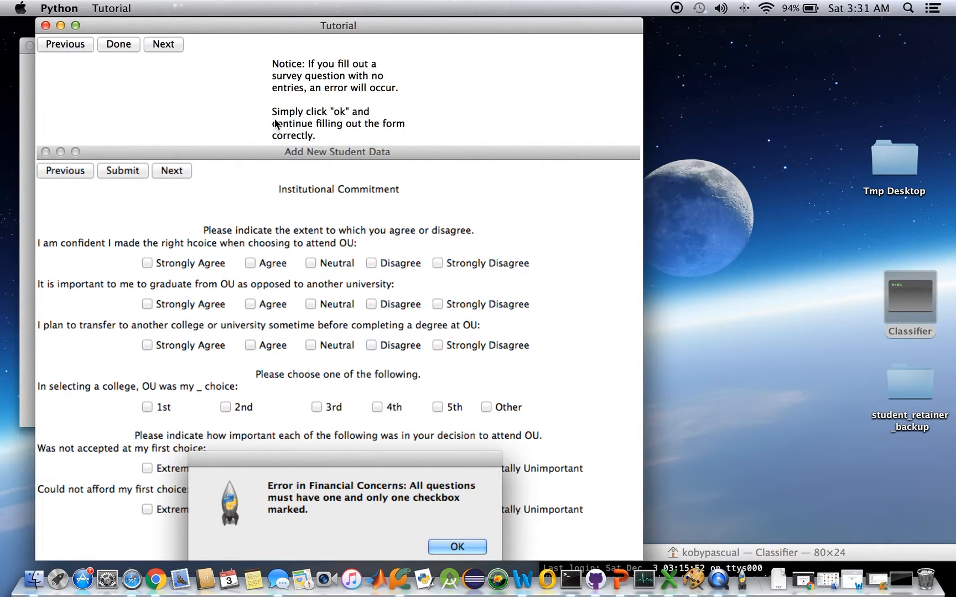
pyautogui.click(167, 46)
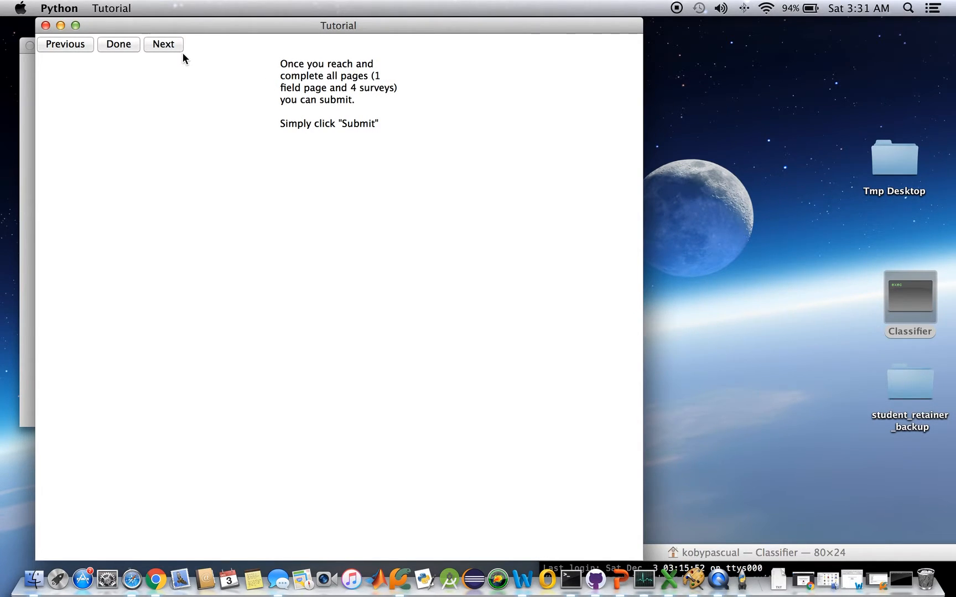
pyautogui.click(79, 45)
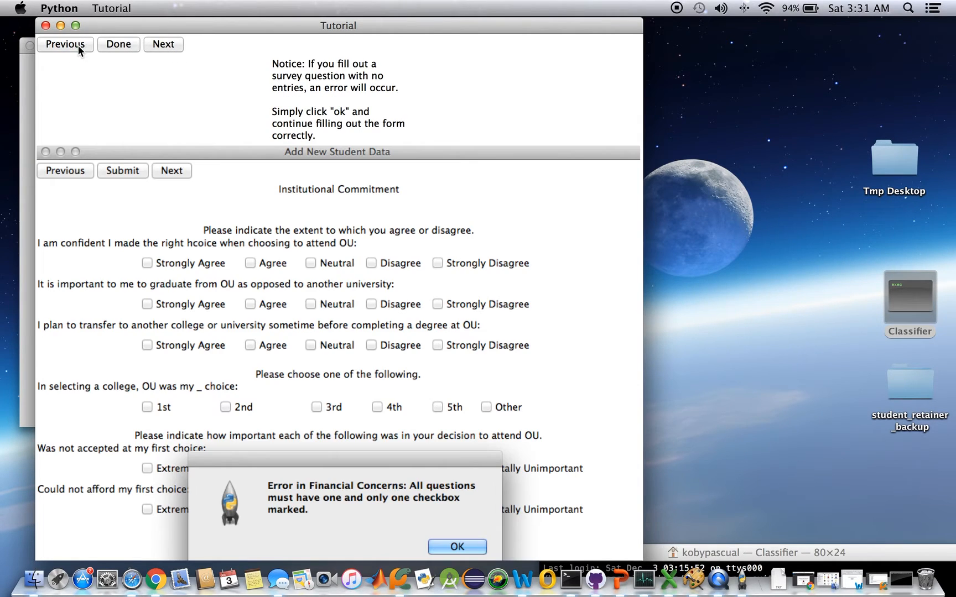
pyautogui.click(166, 44)
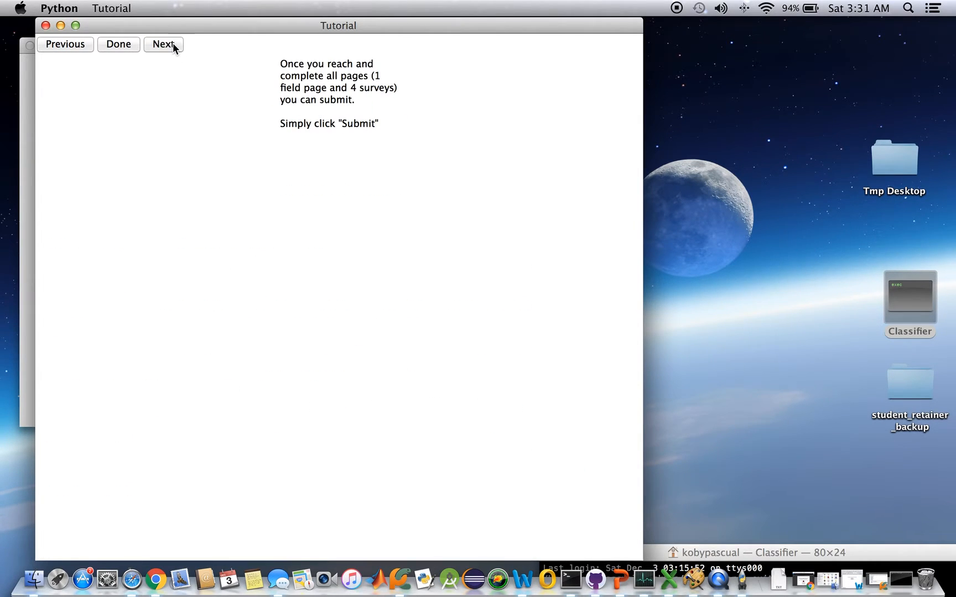
# Step: Read the tutorial's example results for a retained and a non-retained student, and close the tutorial
pyautogui.click(172, 42)
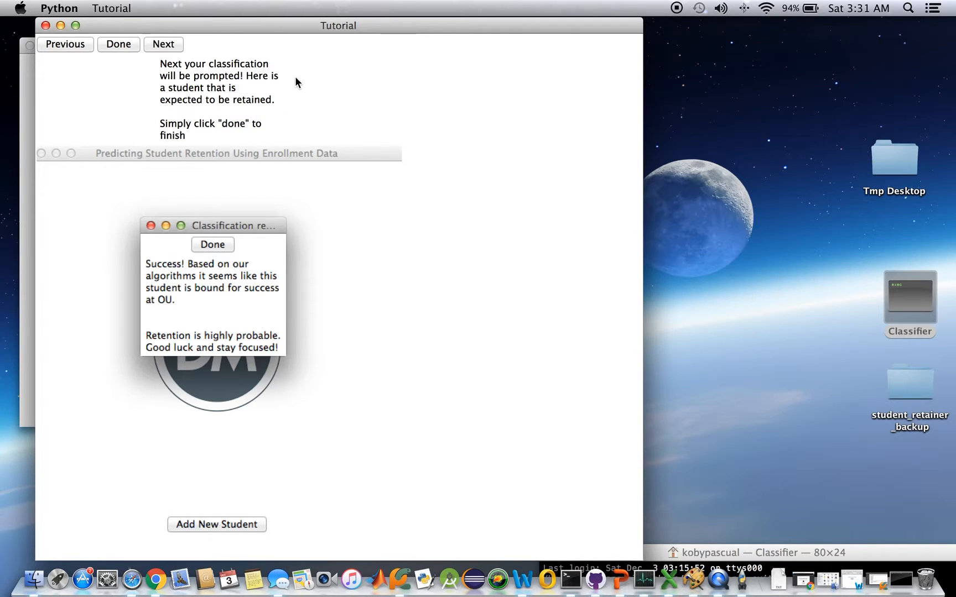
pyautogui.click(180, 46)
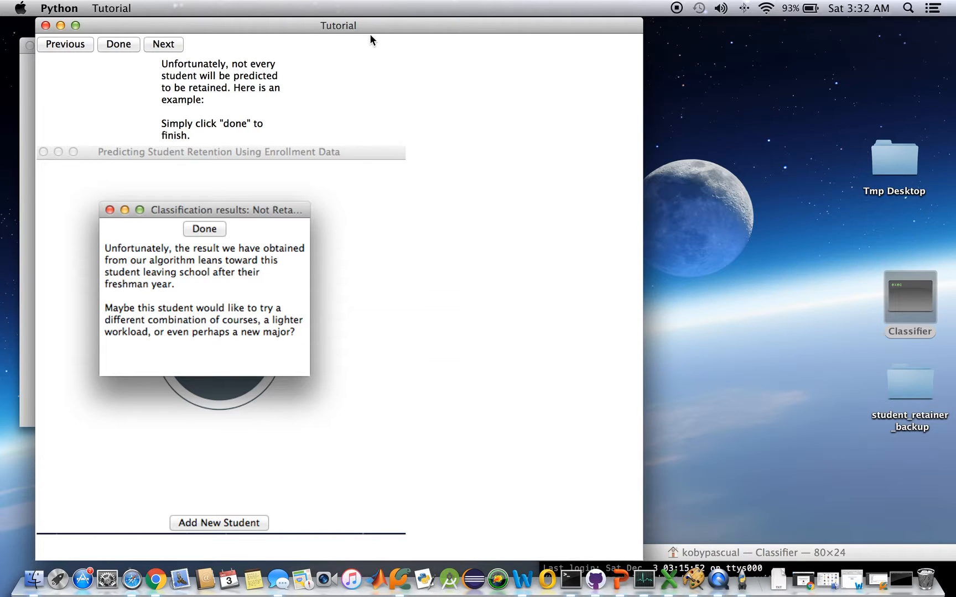
pyautogui.moveTo(369, 17); pyautogui.dragTo(480, 15)
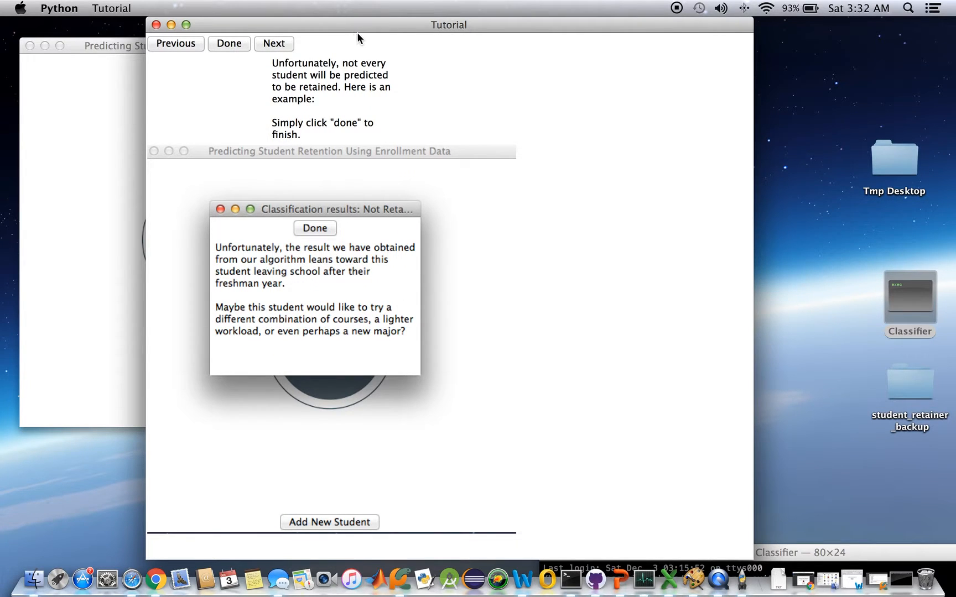
pyautogui.click(275, 42)
pyautogui.click(156, 25)
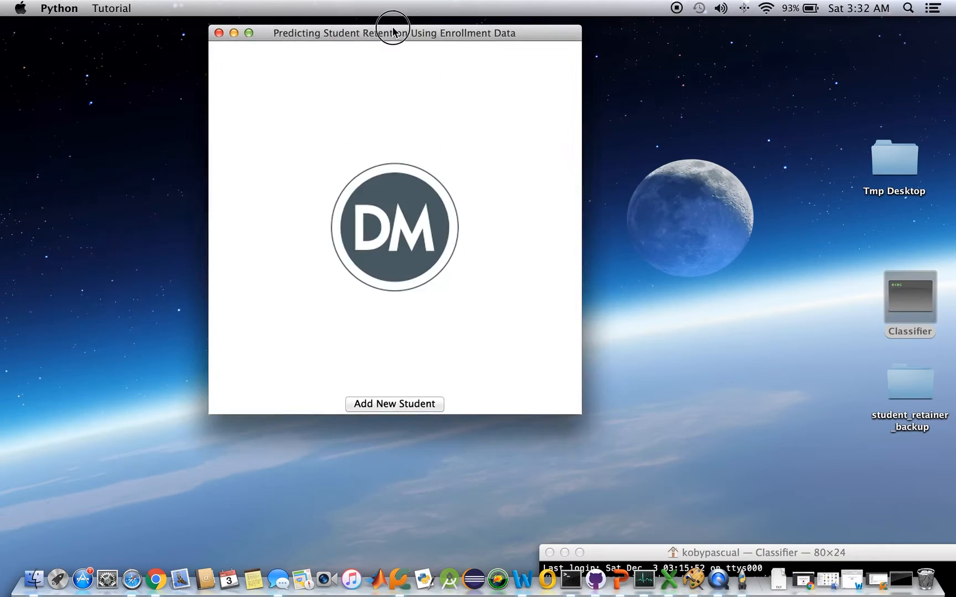
# Step: Start a new student entry with ACT-SAT Conversion 34, AP Hours 34 and HS GPA 4
pyautogui.click(486, 394)
pyautogui.click(241, 134)
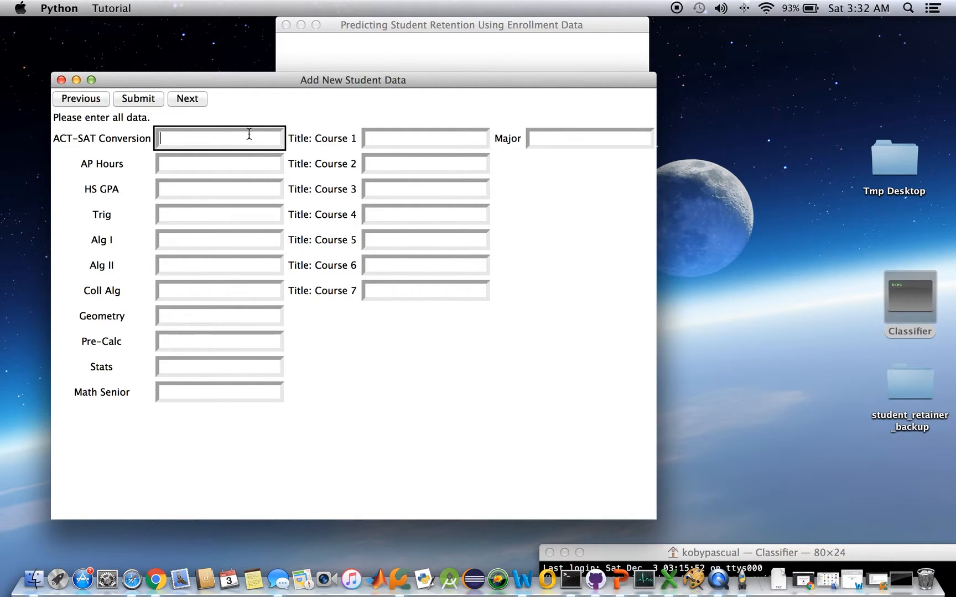
pyautogui.write('34')
pyautogui.click(226, 162)
pyautogui.write('34')
pyautogui.click(214, 187)
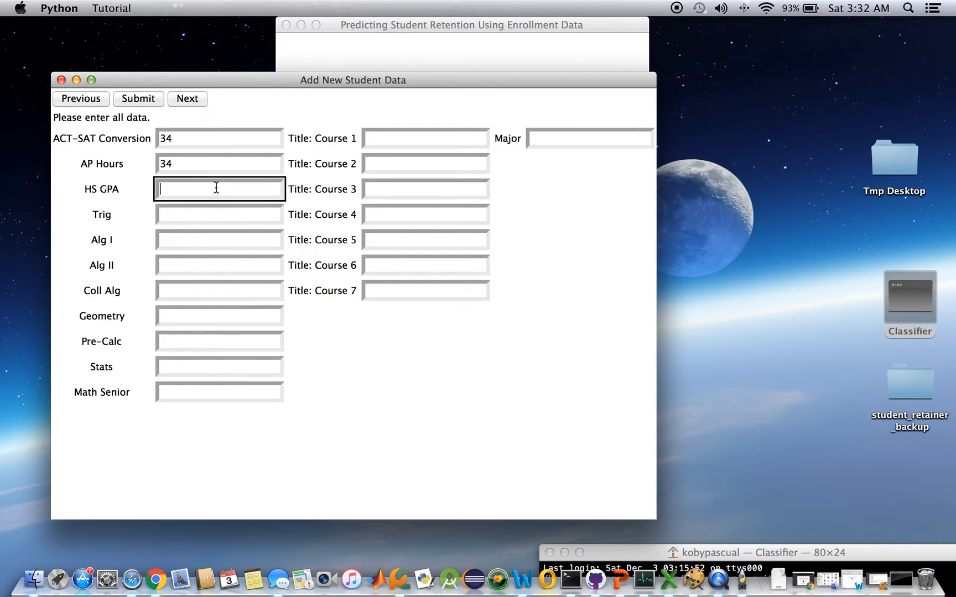
pyautogui.write('4')
# Step: Set the student's Trig, Alg I, Alg II and Coll Alg values to 1 each
pyautogui.click(208, 205)
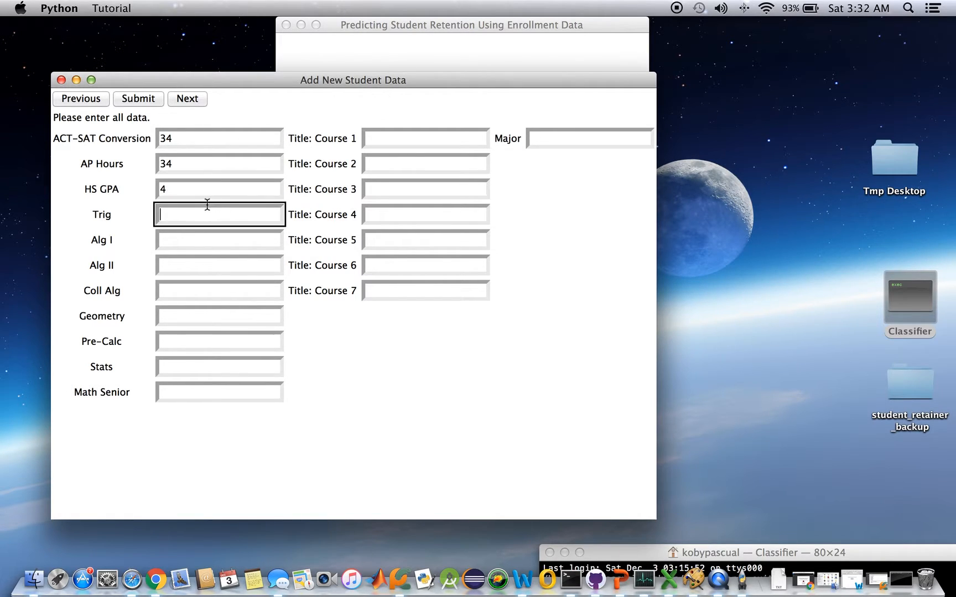
pyautogui.write('1')
pyautogui.click(214, 237)
pyautogui.write('1')
pyautogui.click(217, 268)
pyautogui.write('1')
pyautogui.click(221, 292)
pyautogui.write('1')
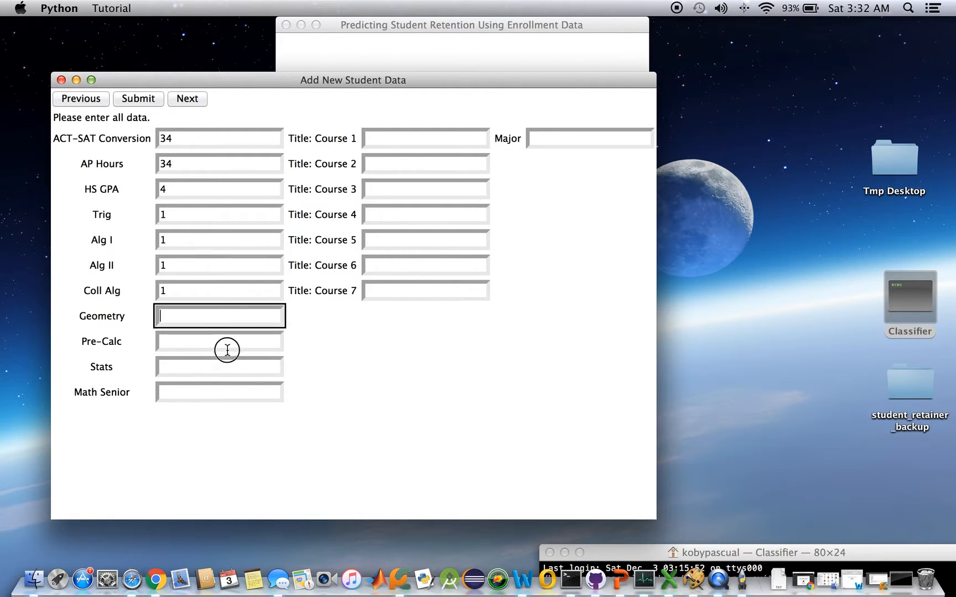
# Step: Set the student's Pre-Calc, Stats and Math Senior values to 1 each
pyautogui.click(224, 345)
pyautogui.write('1')
pyautogui.click(230, 370)
pyautogui.write('1')
pyautogui.click(240, 394)
pyautogui.write('1')
# Step: Enter DANC1312 as the student's Course 1 title and DRAM2713 as the Course 2 title
pyautogui.click(449, 142)
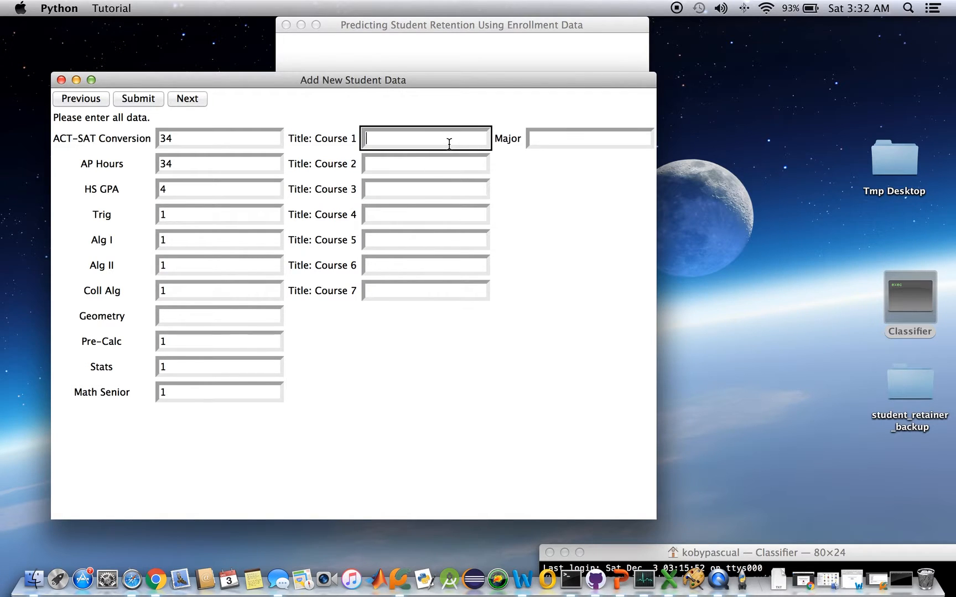
pyautogui.write('DANC1312')
pyautogui.press('Tab')
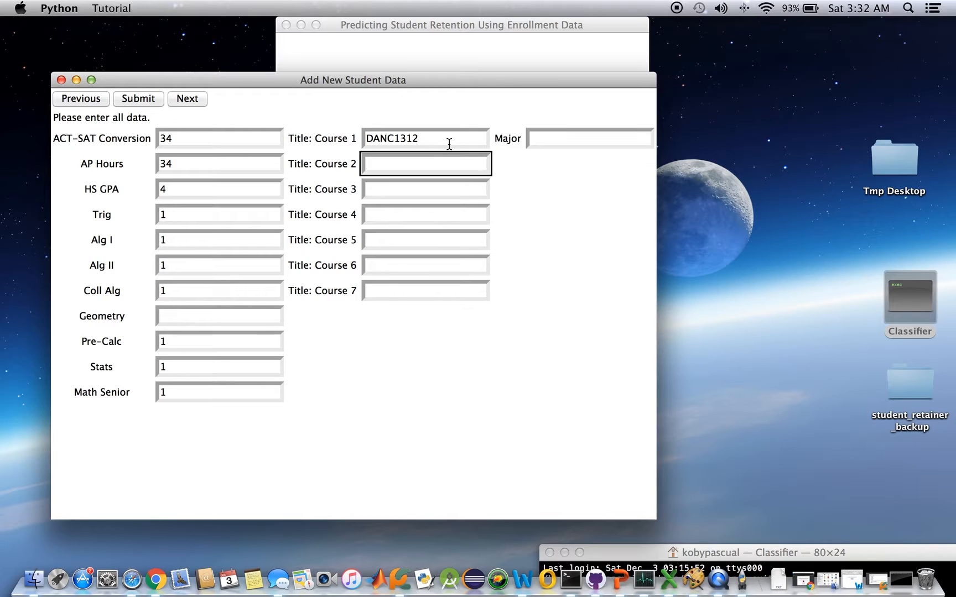
pyautogui.write('DRAM2713')
pyautogui.press('Tab')
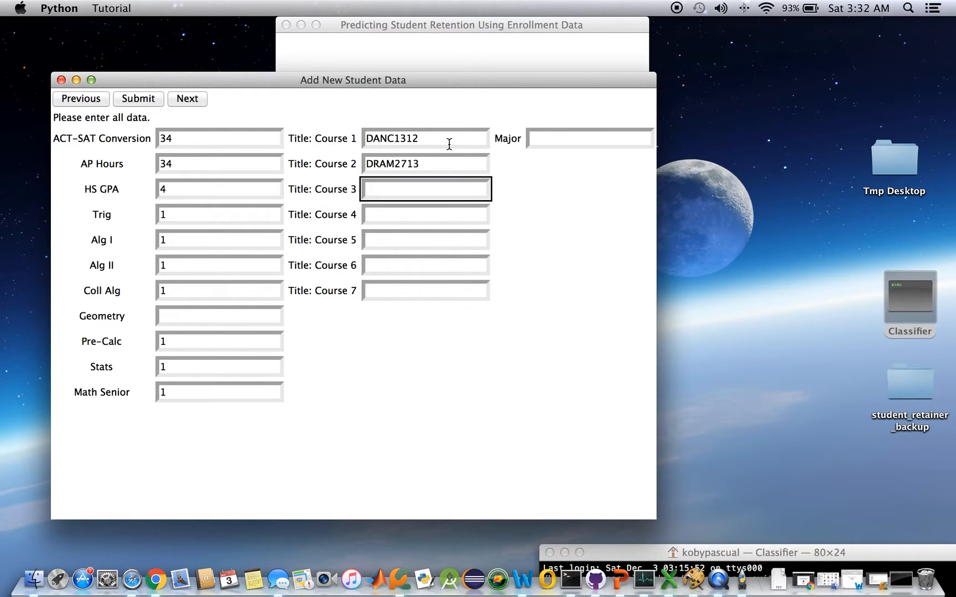
# Step: Enter SPAN2113 in capitals as the Course 3 title and RBIO1114 as the Course 4 title
pyautogui.write('span2113')
pyautogui.press('BackSpace')
pyautogui.press('BackSpace')
pyautogui.press('BackSpace')
pyautogui.press('BackSpace')
pyautogui.press('BackSpace')
pyautogui.press('BackSpace')
pyautogui.press('BackSpace')
pyautogui.press('BackSpace')
pyautogui.write('SPAN2113')
pyautogui.press('Tab')
pyautogui.write('RBIO1114')
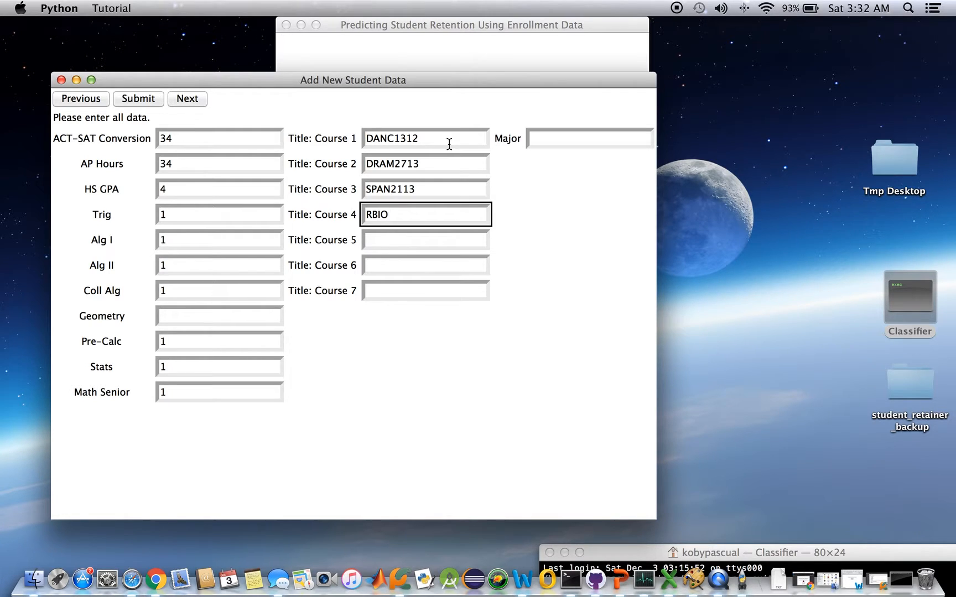
pyautogui.press('Tab')
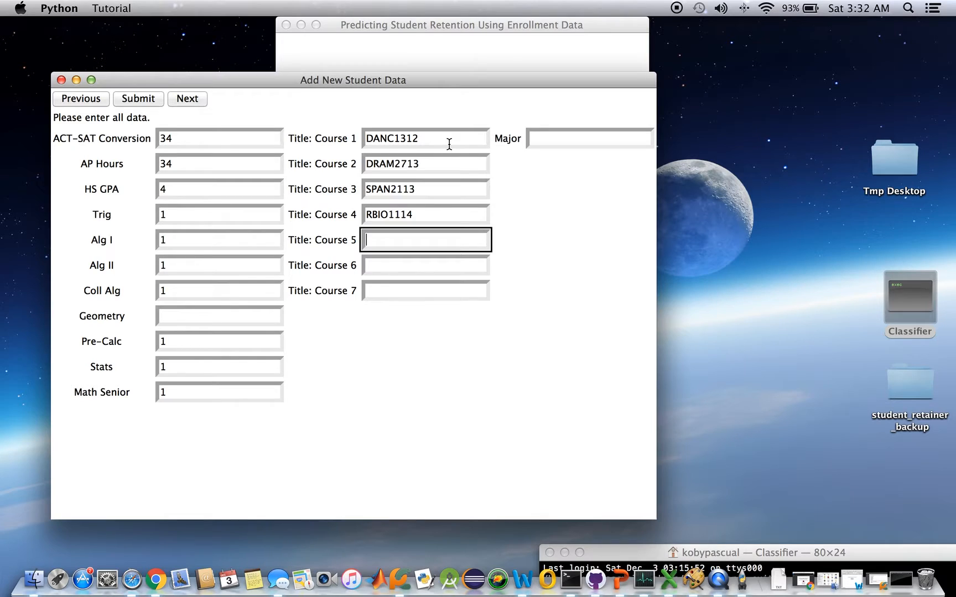
# Step: Set Course 5 to HON 2973, Course 6 to PBIO1114B, Course 7 to a period and the major to STEM
pyautogui.write('HON 2973')
pyautogui.press('Tab')
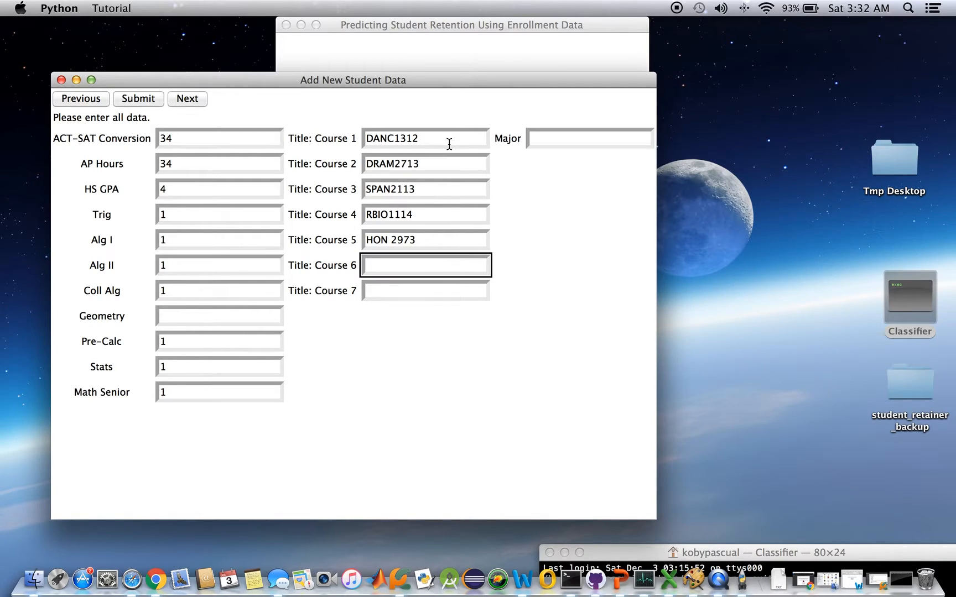
pyautogui.write('PBIO1114B')
pyautogui.press('Tab')
pyautogui.write('.')
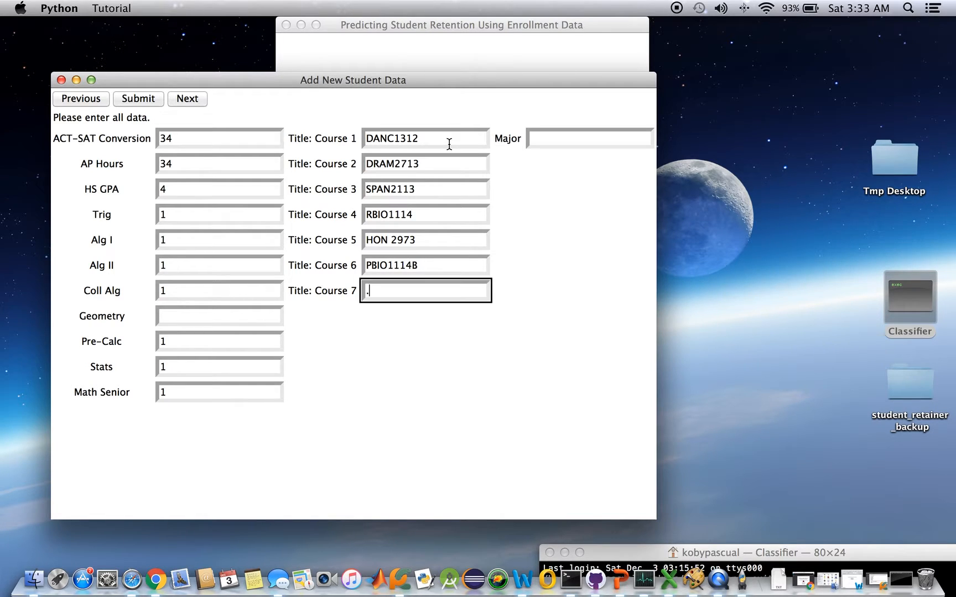
pyautogui.press('Tab')
pyautogui.write('STEM')
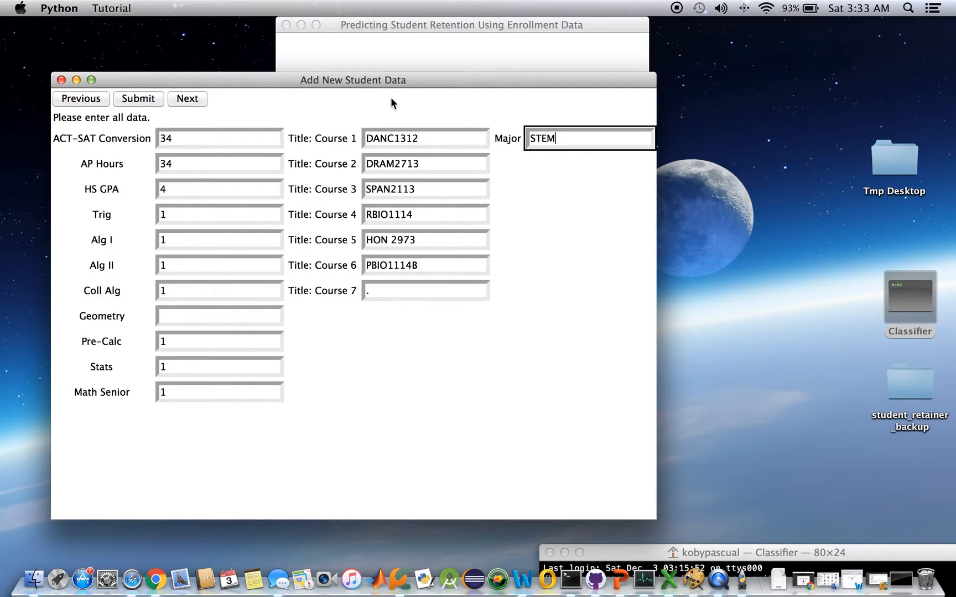
# Step: Rate having enough money as Very Easy in the Financial Concerns questions and continue to Academic Engagement
pyautogui.click(190, 100)
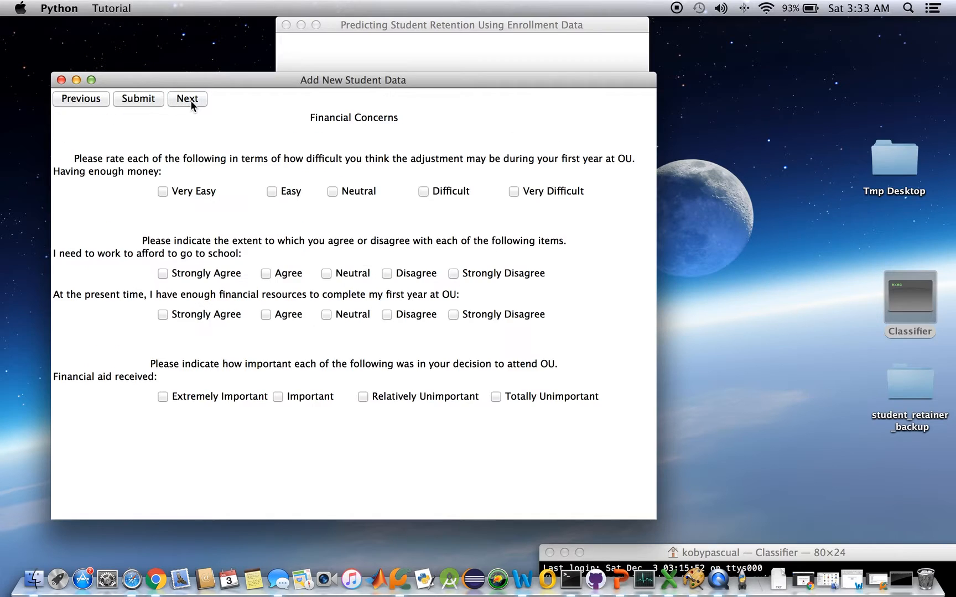
pyautogui.click(167, 192)
pyautogui.click(193, 100)
# Step: Answer Strongly Agree for rarely studying outside class and Seldom for feeling bored and for last-minute assignments
pyautogui.click(163, 192)
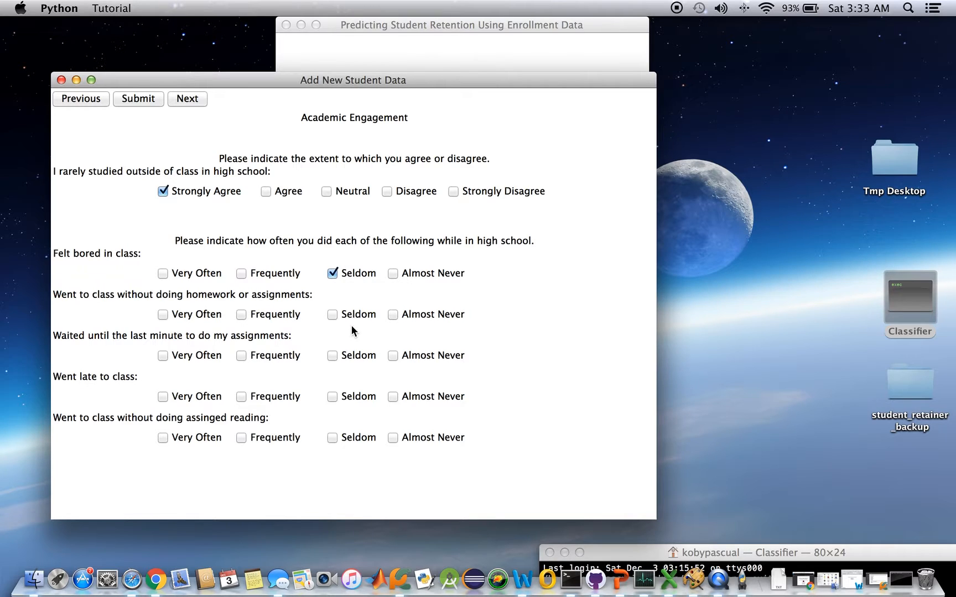
pyautogui.click(357, 355)
pyautogui.click(191, 98)
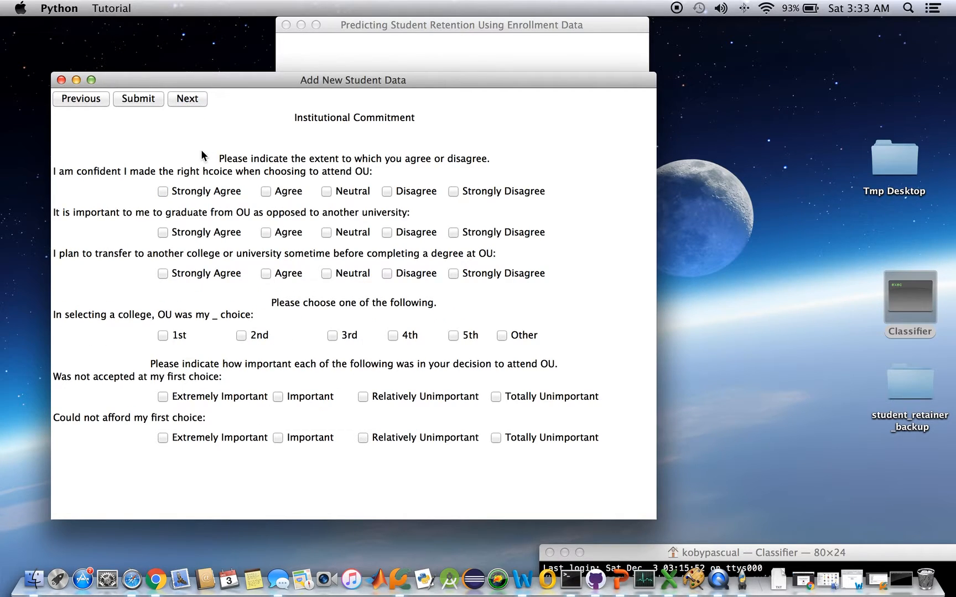
# Step: Answer Institutional Commitment with Strongly Agree for all three statements, 1st choice, and Extremely Important for both decision factors
pyautogui.click(204, 193)
pyautogui.click(210, 233)
pyautogui.click(209, 273)
pyautogui.click(174, 336)
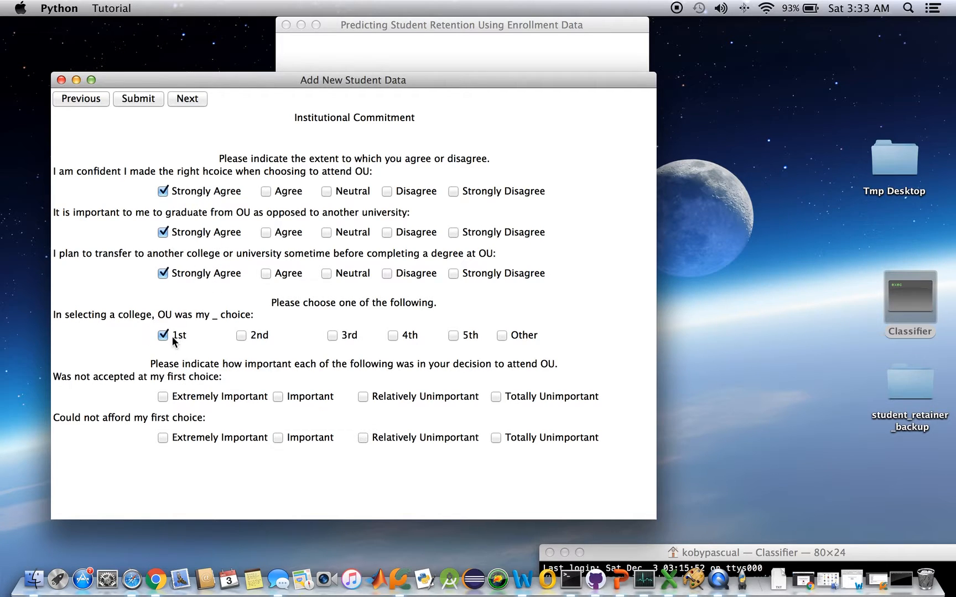
pyautogui.click(178, 402)
pyautogui.click(182, 437)
pyautogui.click(188, 99)
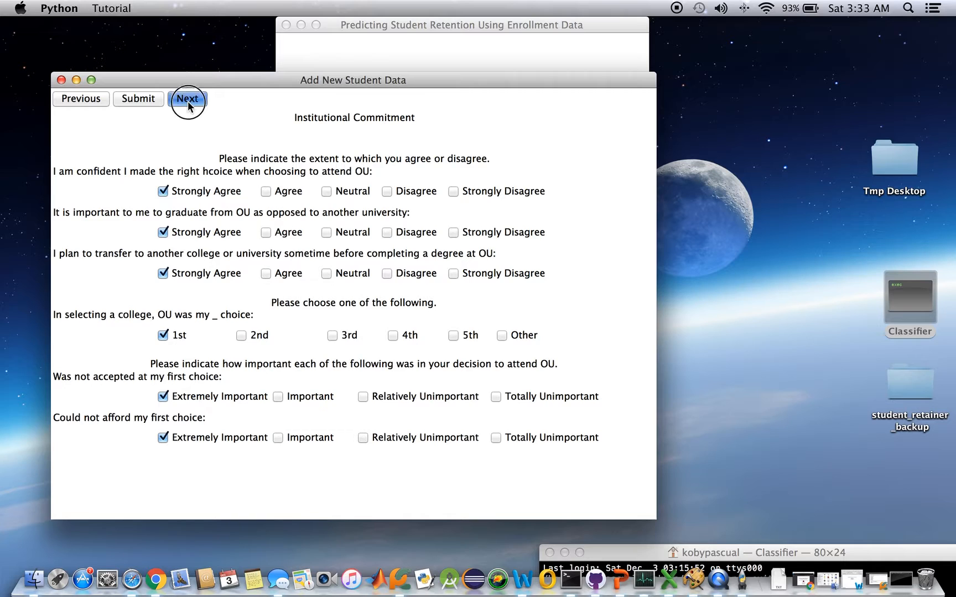
# Step: Answer Agree to all five GRIT statements and try to submit the student's data
pyautogui.click(274, 194)
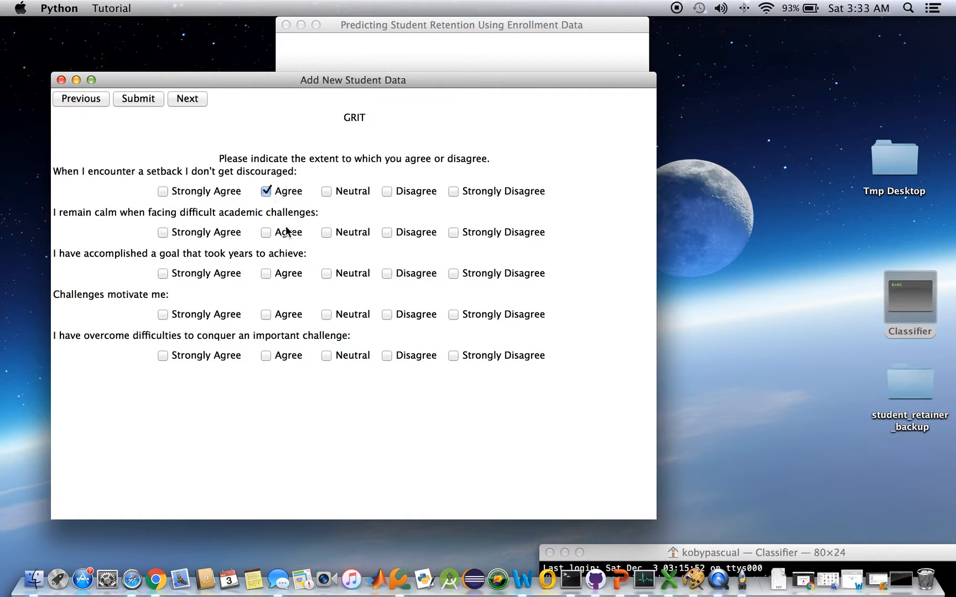
pyautogui.click(279, 233)
pyautogui.click(282, 274)
pyautogui.click(285, 316)
pyautogui.click(289, 358)
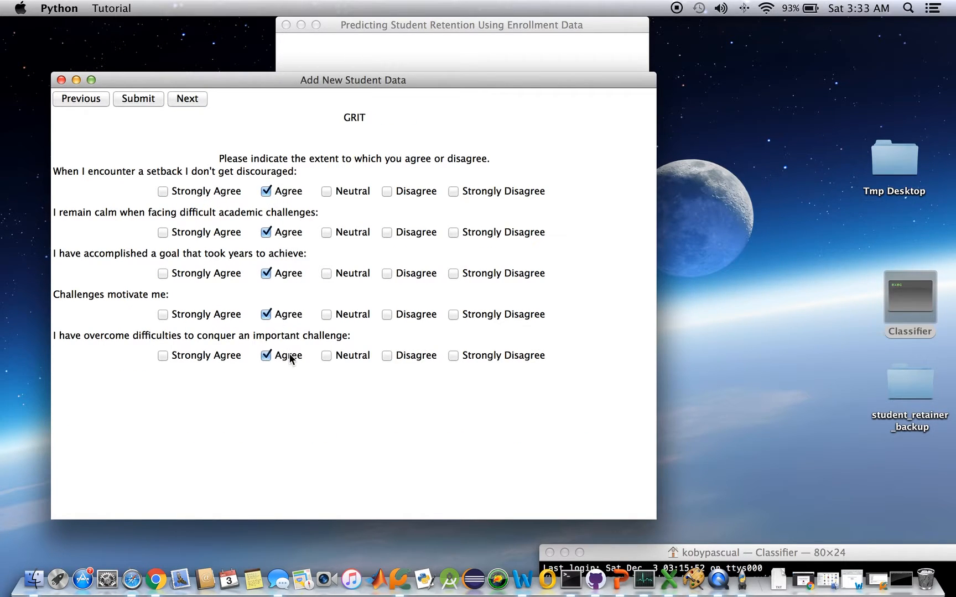
pyautogui.click(143, 100)
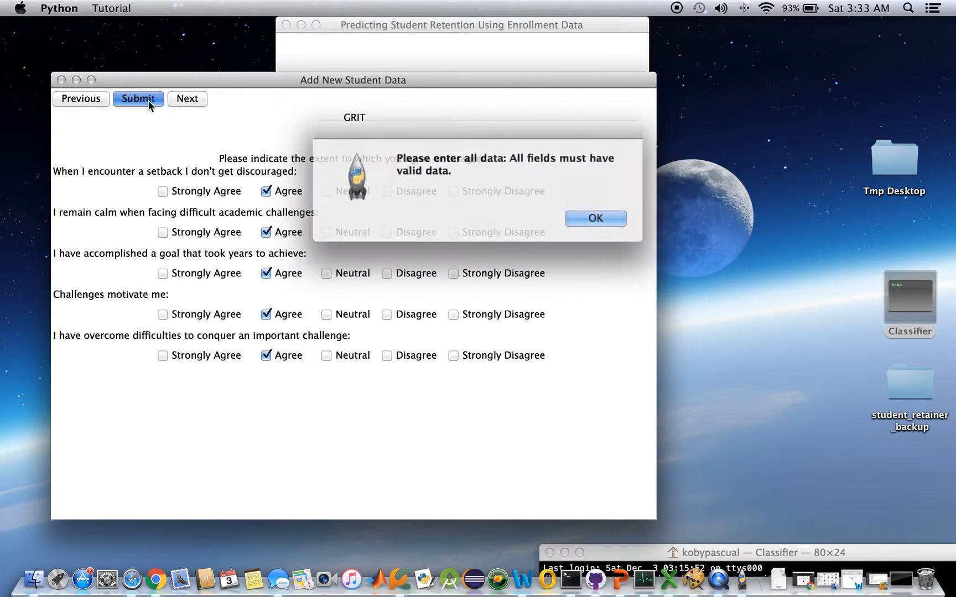
pyautogui.click(589, 216)
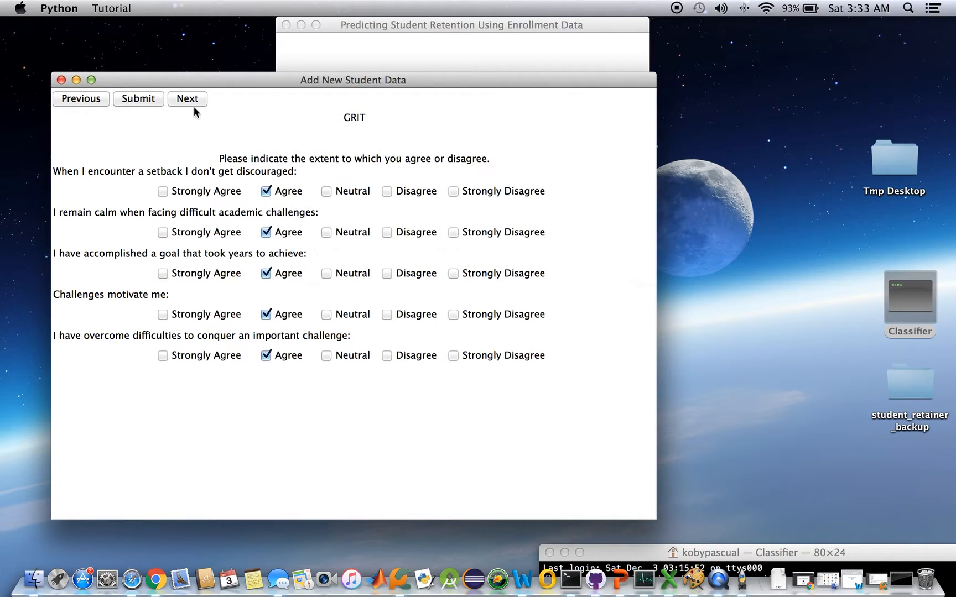
# Step: Return to the enrollment data page, set the missing Geometry value to 1 and submit the student's data
pyautogui.click(187, 103)
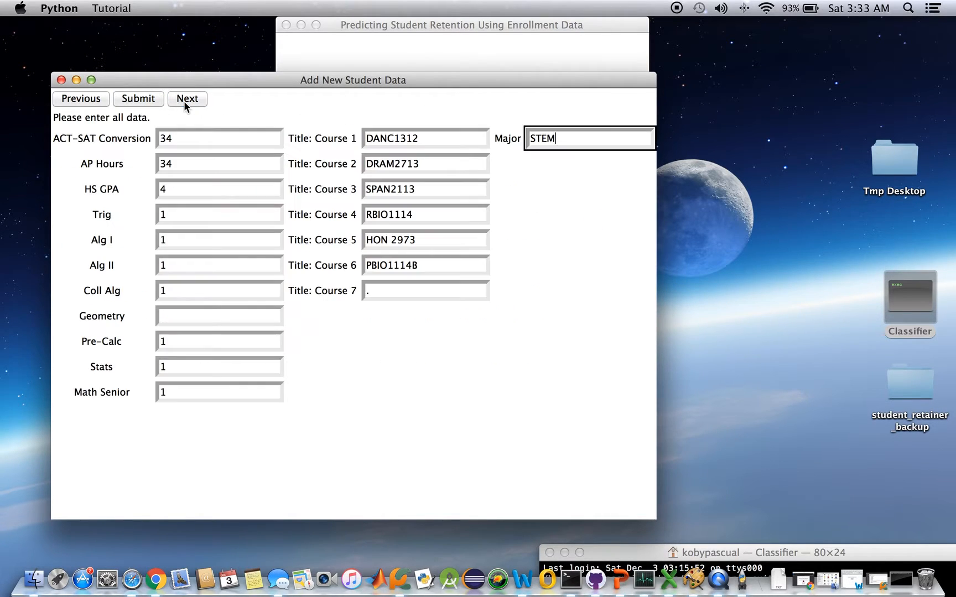
pyautogui.click(218, 315)
pyautogui.write('1')
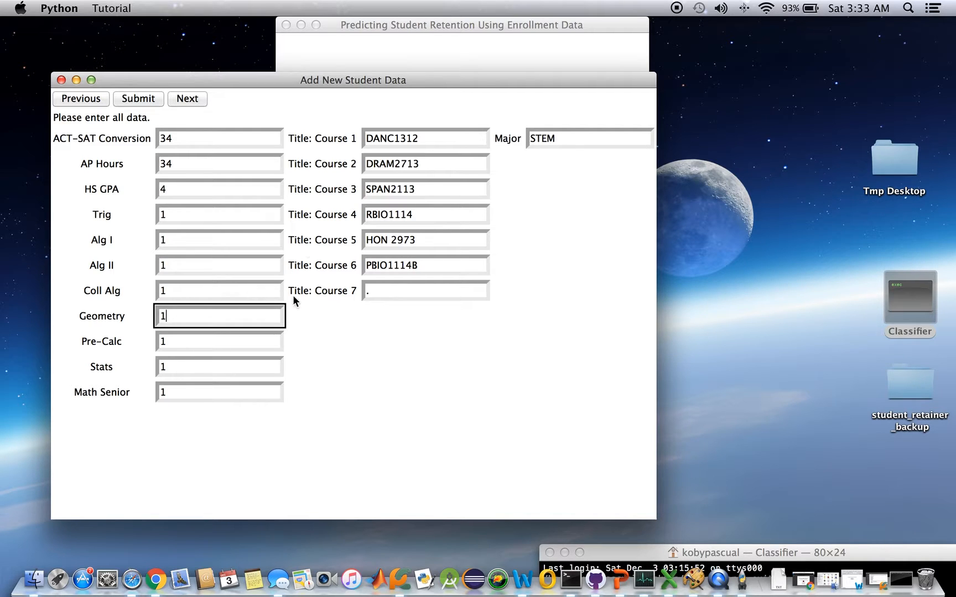
pyautogui.click(160, 100)
# Step: Move the classification result window into clear view, read the prediction and close it
pyautogui.moveTo(189, 96); pyautogui.dragTo(505, 112)
pyautogui.click(464, 132)
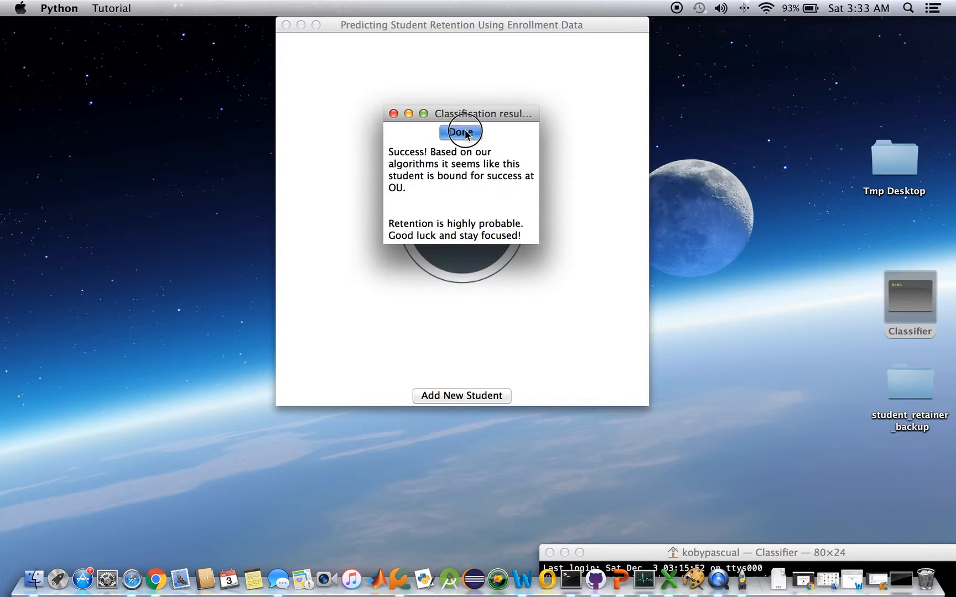
pyautogui.click(601, 228)
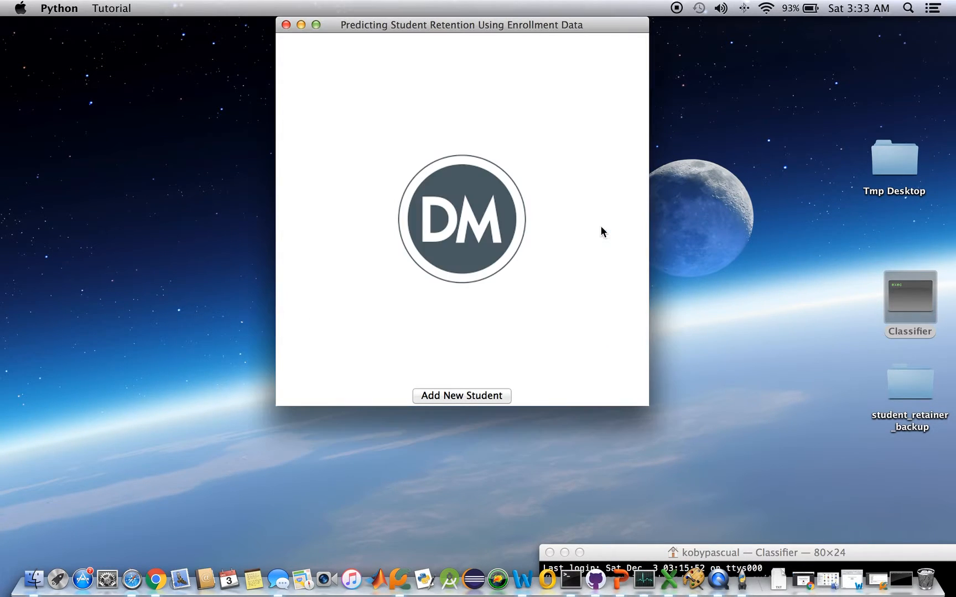
# Step: Start another new student entry with ACT-SAT Conversion, AP Hours and HS GPA set to 1 each
pyautogui.click(469, 395)
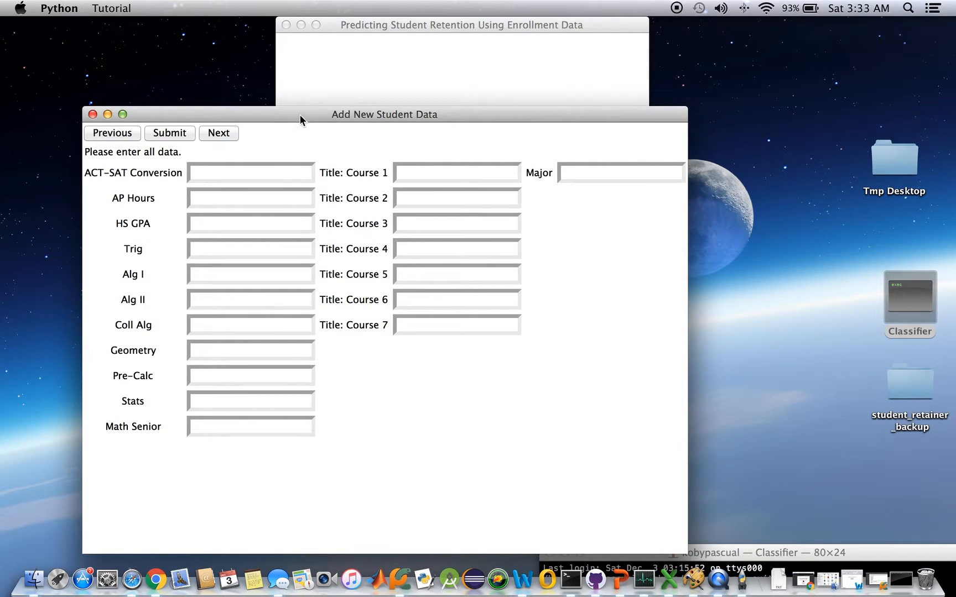
pyautogui.moveTo(299, 114); pyautogui.dragTo(302, 83)
pyautogui.click(266, 140)
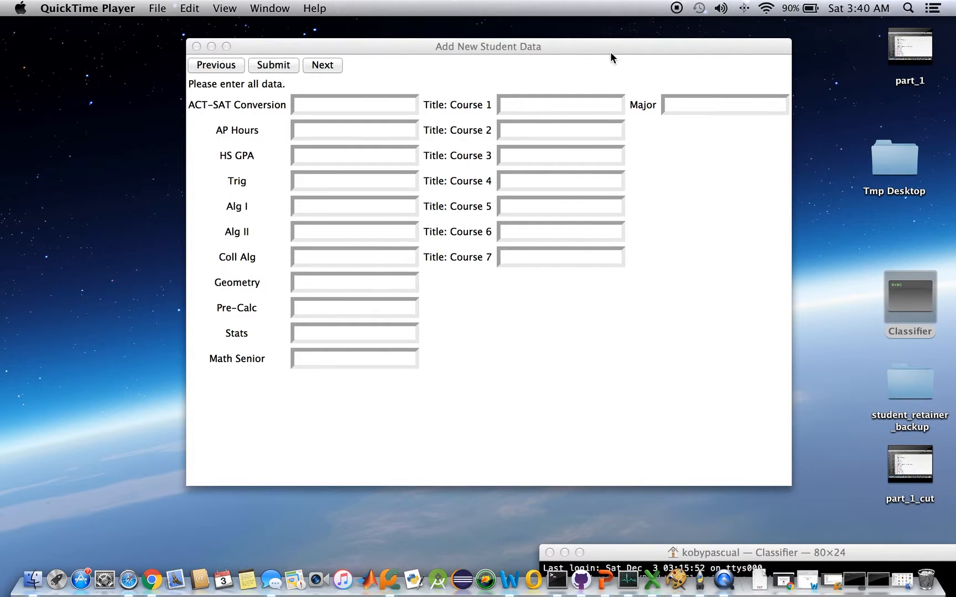
pyautogui.click(401, 104)
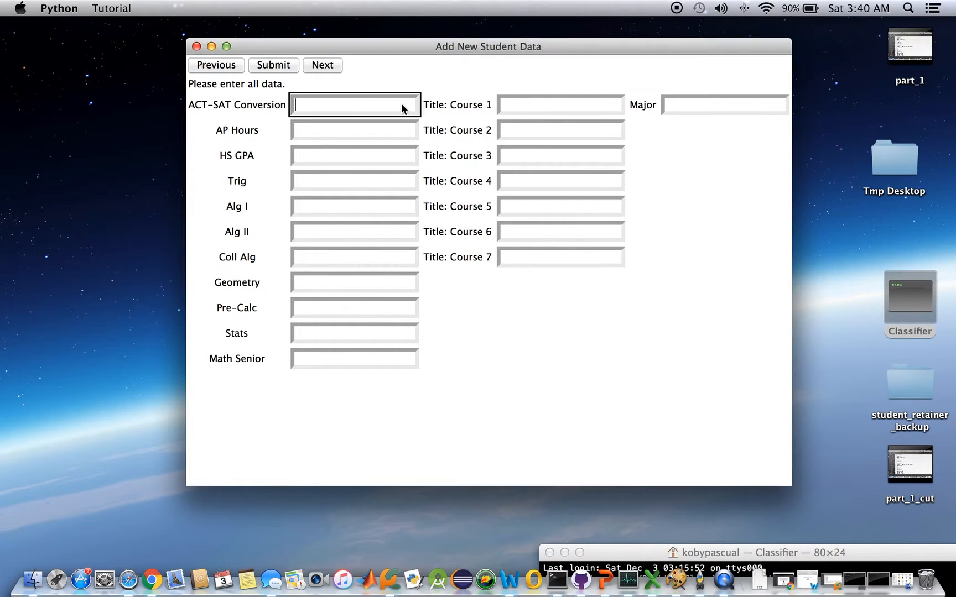
pyautogui.write('1')
pyautogui.click(383, 126)
pyautogui.write('1')
pyautogui.click(383, 149)
pyautogui.write('1')
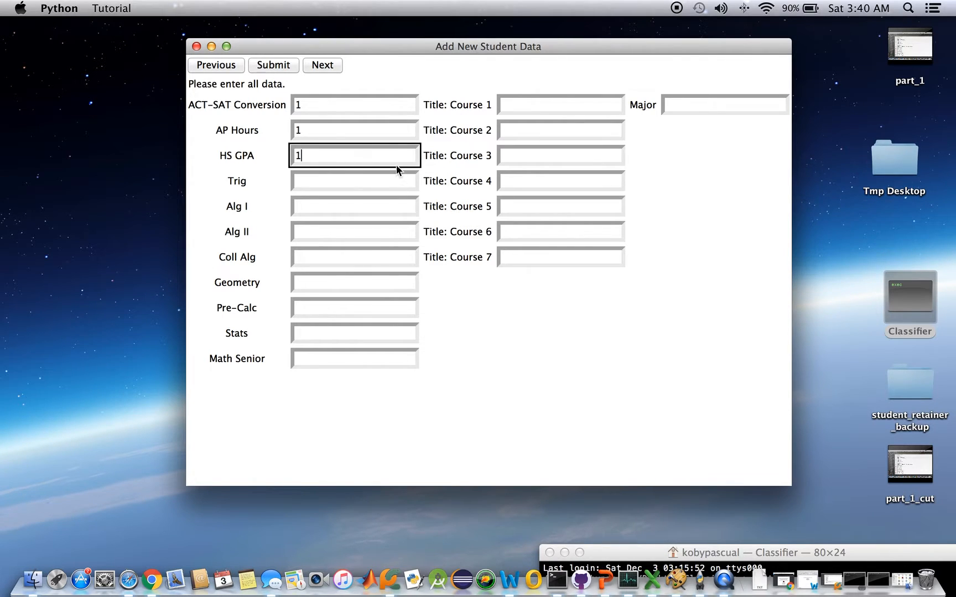
# Step: Set the second student's Trig, Alg I, Alg II and Coll Alg values to 1 each
pyautogui.click(391, 181)
pyautogui.write('1')
pyautogui.click(390, 206)
pyautogui.write('1')
pyautogui.click(390, 232)
pyautogui.write('1')
pyautogui.click(391, 258)
pyautogui.write('1')
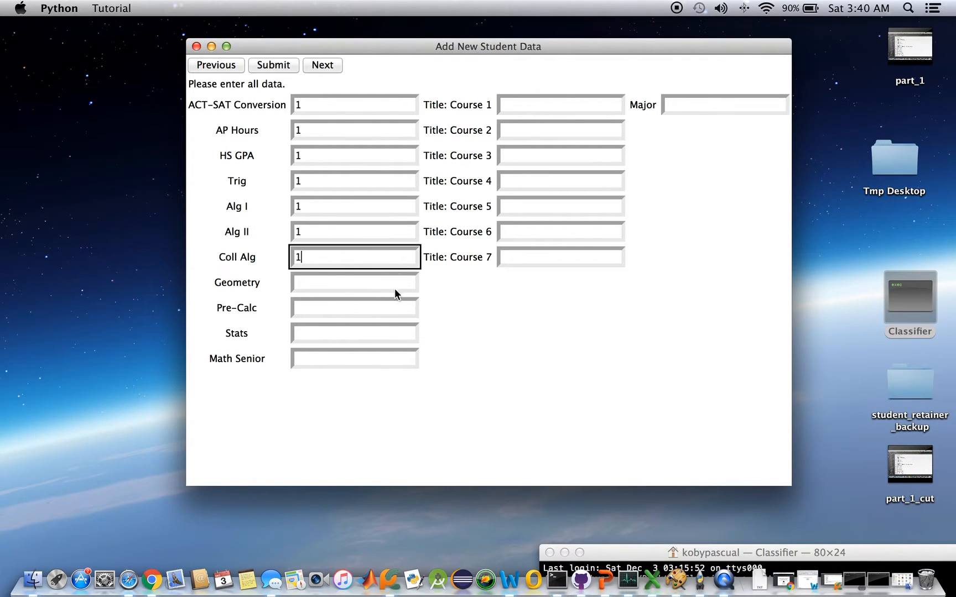
# Step: Set the second student's Geometry, Pre-Calc, Stats and Math Senior values to 1 each
pyautogui.write('1')
pyautogui.click(393, 315)
pyautogui.write('1')
pyautogui.click(393, 335)
pyautogui.write('1')
pyautogui.click(398, 364)
pyautogui.write('1')
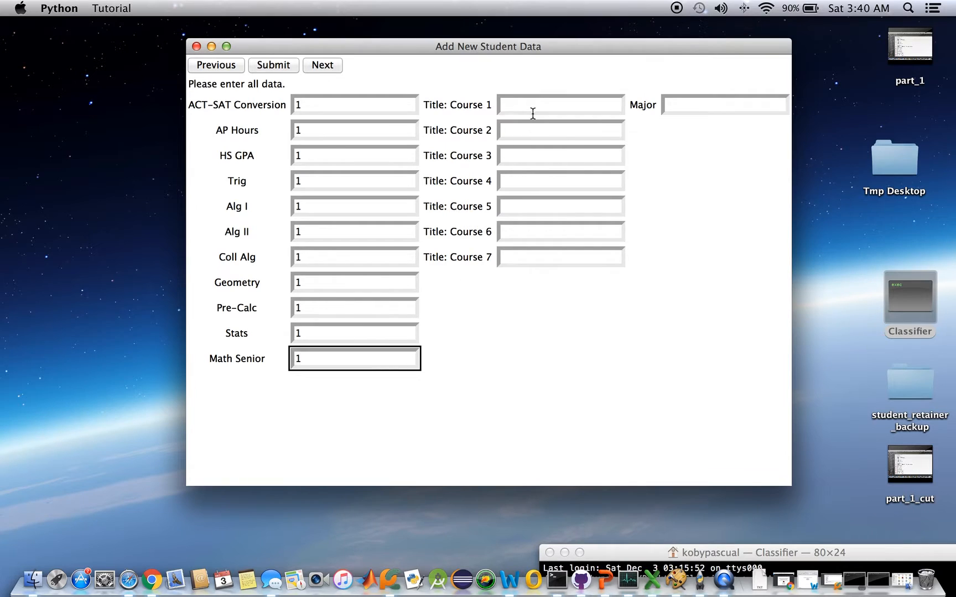
# Step: Enter a period for each of the seven course titles and set the major to FAIL
pyautogui.click(532, 109)
pyautogui.write('.')
pyautogui.click(535, 129)
pyautogui.write('.')
pyautogui.click(542, 157)
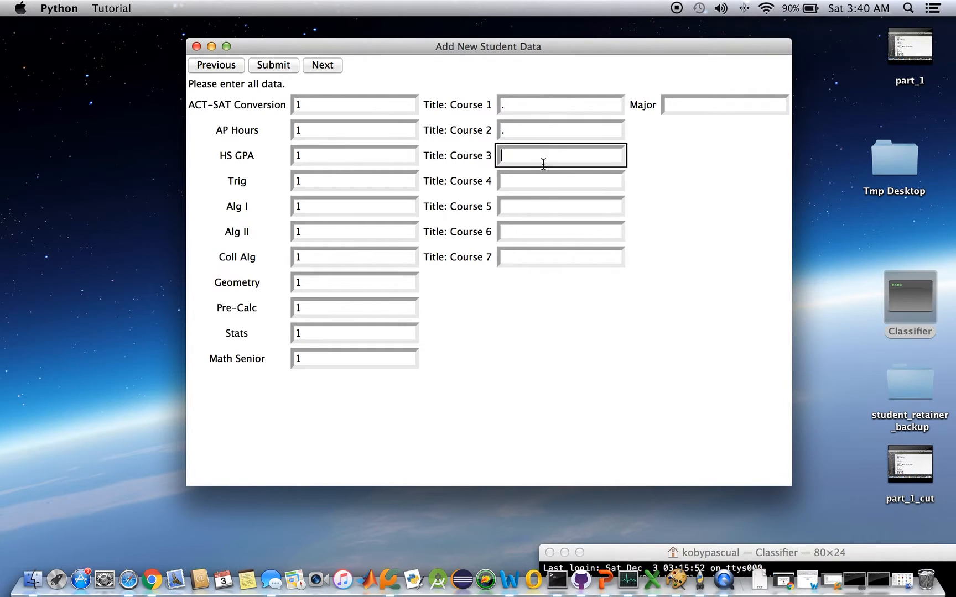
pyautogui.write('.')
pyautogui.click(542, 183)
pyautogui.write('.')
pyautogui.click(545, 208)
pyautogui.write('.')
pyautogui.click(546, 233)
pyautogui.write('.')
pyautogui.click(553, 258)
pyautogui.write('.')
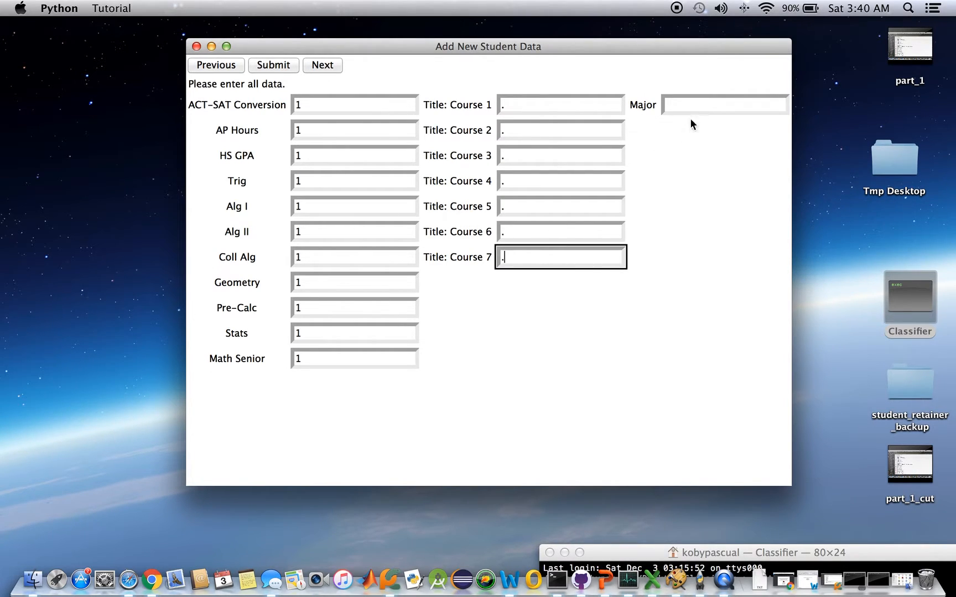
pyautogui.click(696, 111)
pyautogui.write('FAIL')
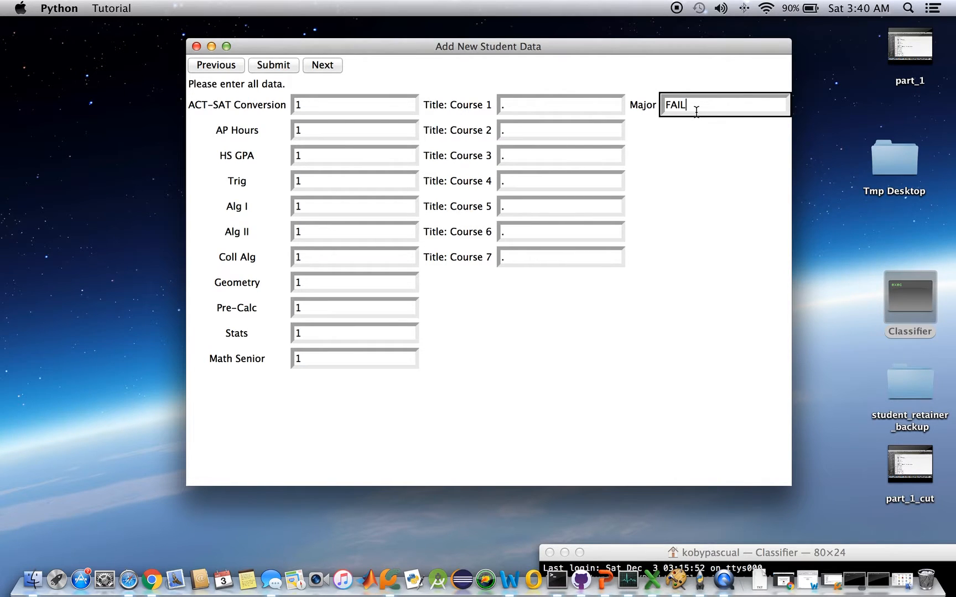
# Step: Answer Financial Concerns with Very Easy for money, Strongly Agree for both statements and Extremely Important for financial aid
pyautogui.click(323, 64)
pyautogui.click(298, 157)
pyautogui.click(332, 243)
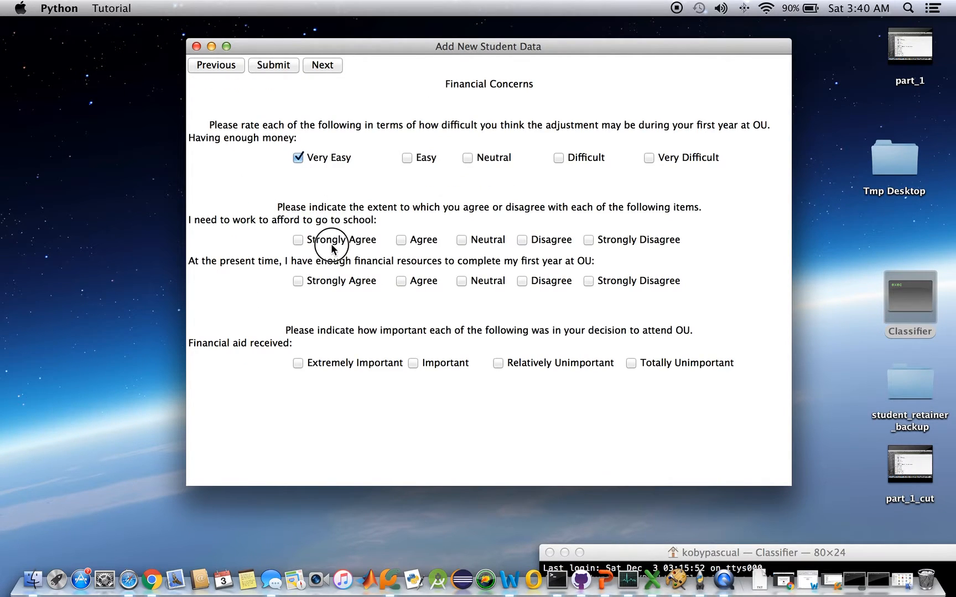
pyautogui.click(350, 283)
pyautogui.click(382, 363)
# Step: Answer Academic Engagement with Strongly Agree for rarely studying outside class and Very Often for all five frequency questions
pyautogui.click(325, 66)
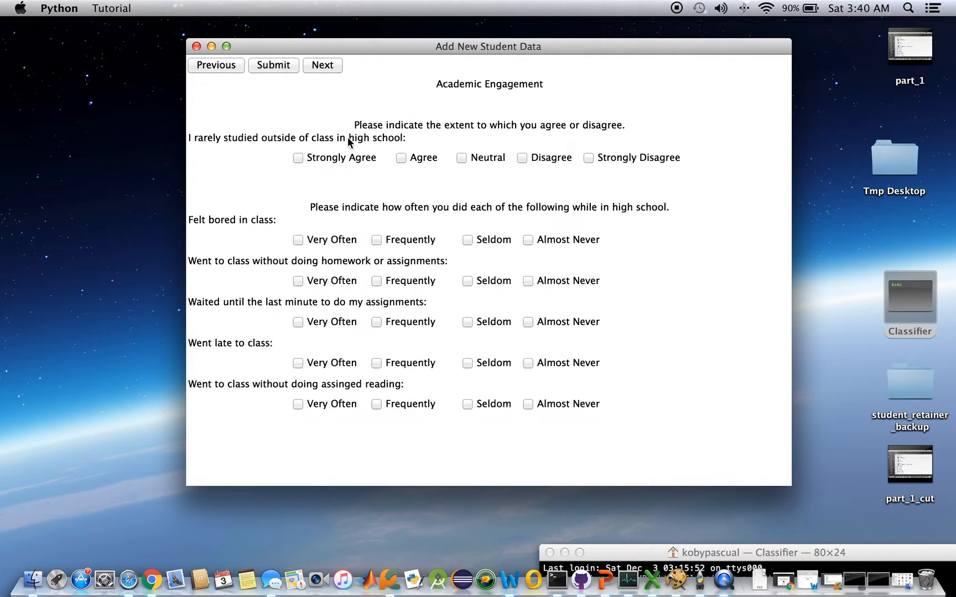
pyautogui.click(349, 158)
pyautogui.click(342, 241)
pyautogui.click(338, 283)
pyautogui.click(338, 322)
pyautogui.click(338, 364)
pyautogui.click(341, 401)
# Step: Answer Institutional Commitment with Strongly Agree for all three statements, 2nd choice, and Important for both decision factors
pyautogui.click(326, 66)
pyautogui.click(344, 159)
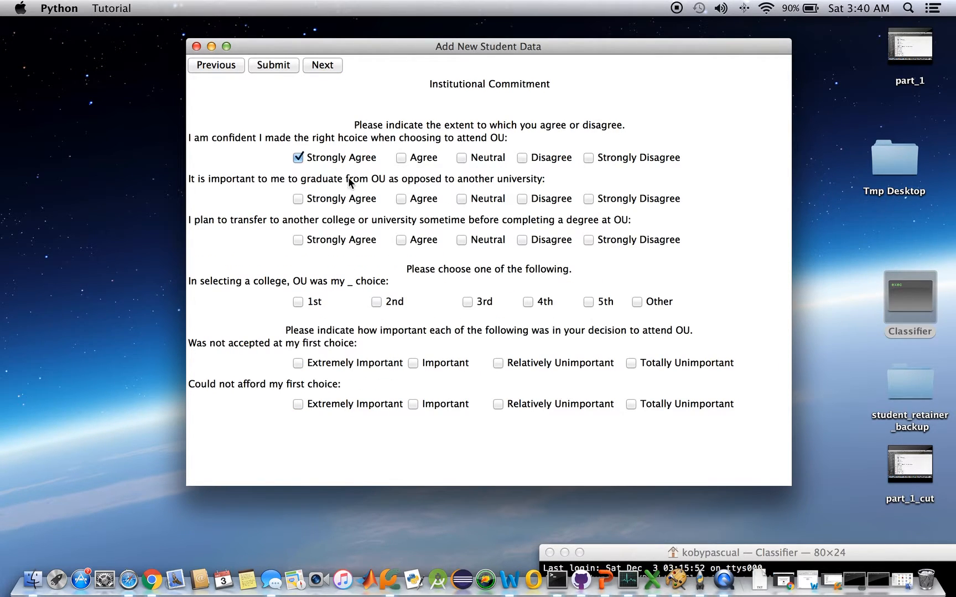
pyautogui.click(351, 198)
pyautogui.click(347, 239)
pyautogui.click(388, 299)
pyautogui.click(426, 365)
pyautogui.click(437, 412)
# Step: Answer Strongly Agree to all five GRIT statements, and submit the second student's data for classification
pyautogui.click(323, 65)
pyautogui.click(338, 157)
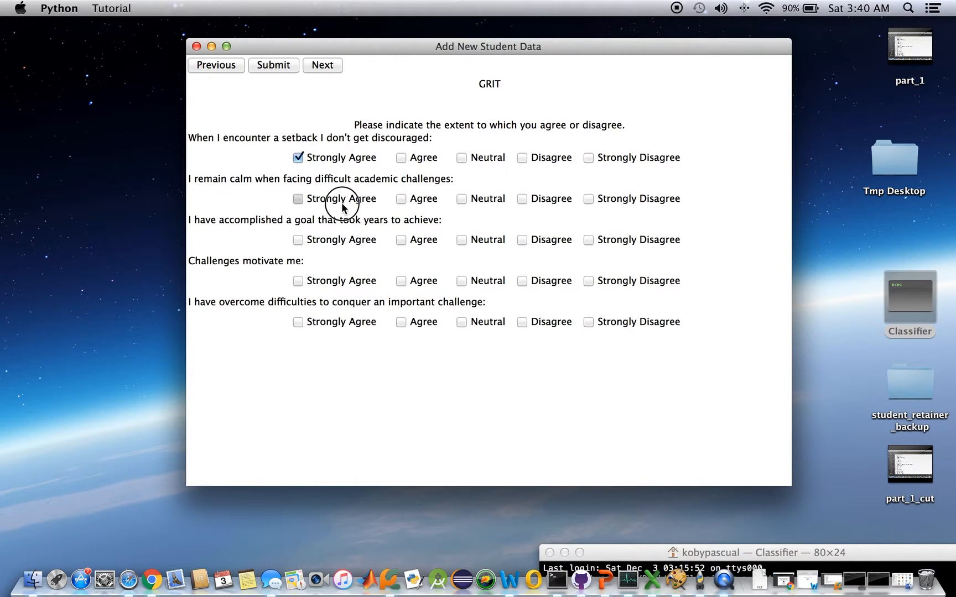
pyautogui.click(341, 200)
pyautogui.click(344, 241)
pyautogui.click(343, 281)
pyautogui.click(346, 322)
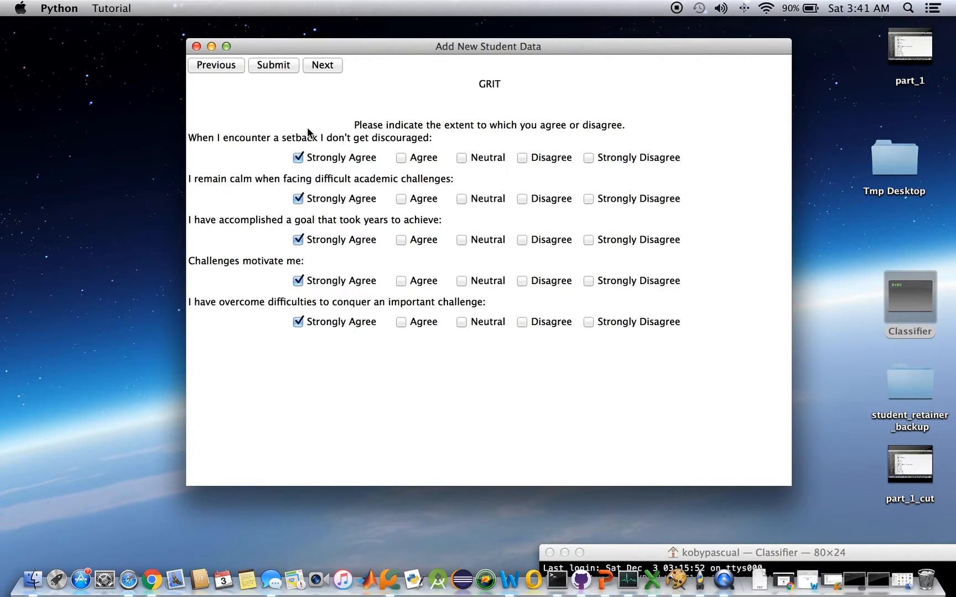
pyautogui.click(279, 67)
pyautogui.moveTo(203, 81); pyautogui.dragTo(526, 101)
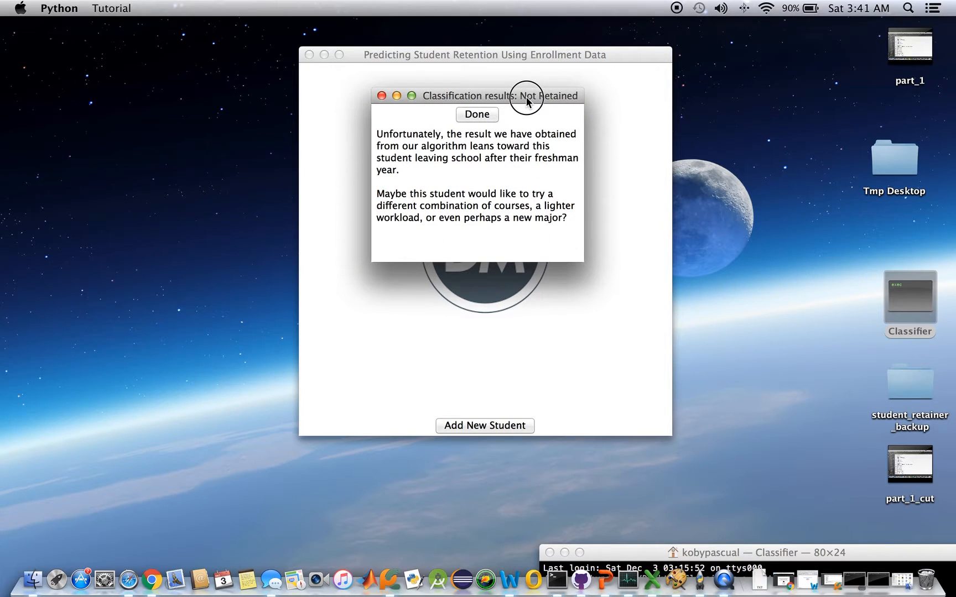